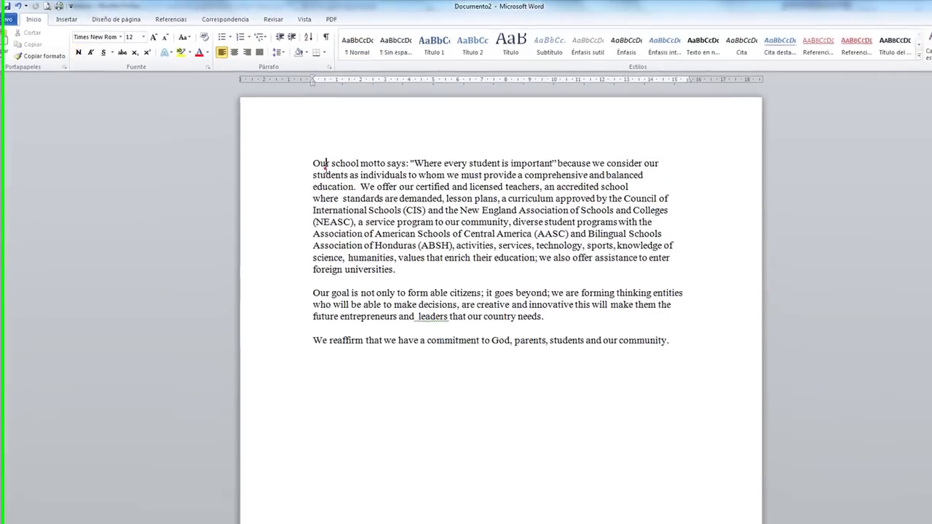
Select the first two paragraphs, then clear the selection and place the caret before the first word.
left_click(372, 189)
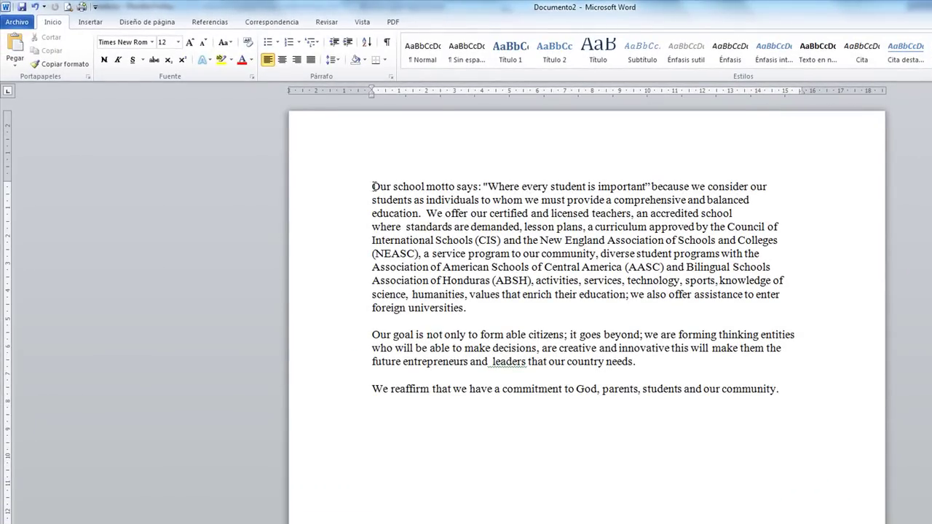
left_click_drag(372, 187, 664, 360)
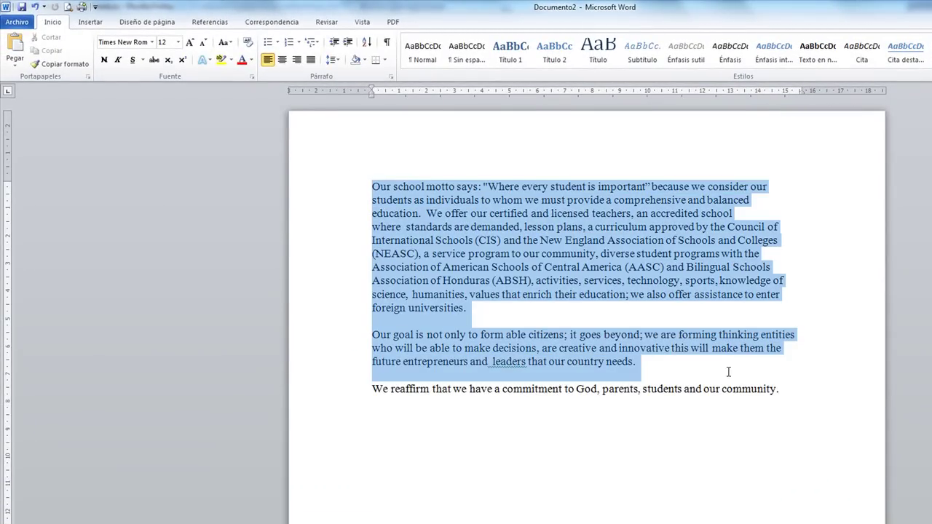
left_click_drag(808, 380, 801, 387)
left_click(801, 387)
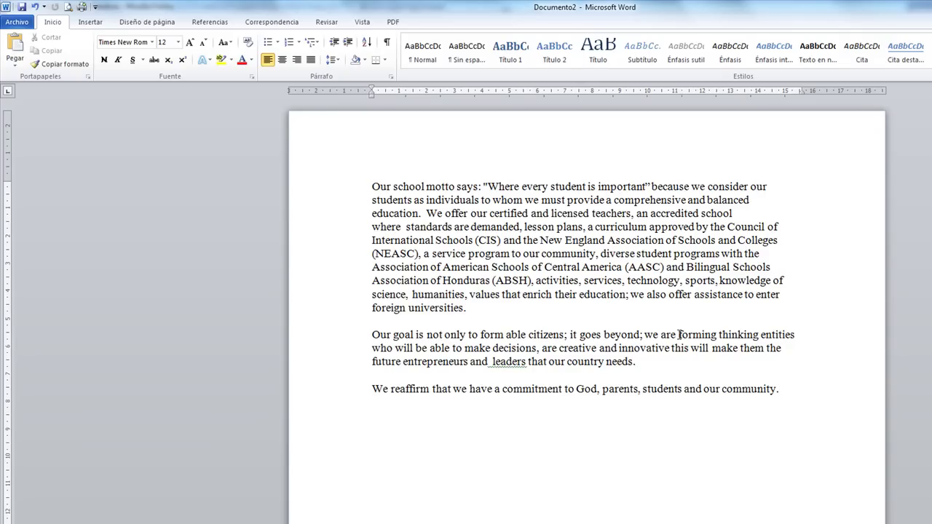
left_click(366, 186)
Open the Font name list and scroll down through the available fonts.
left_click(151, 43)
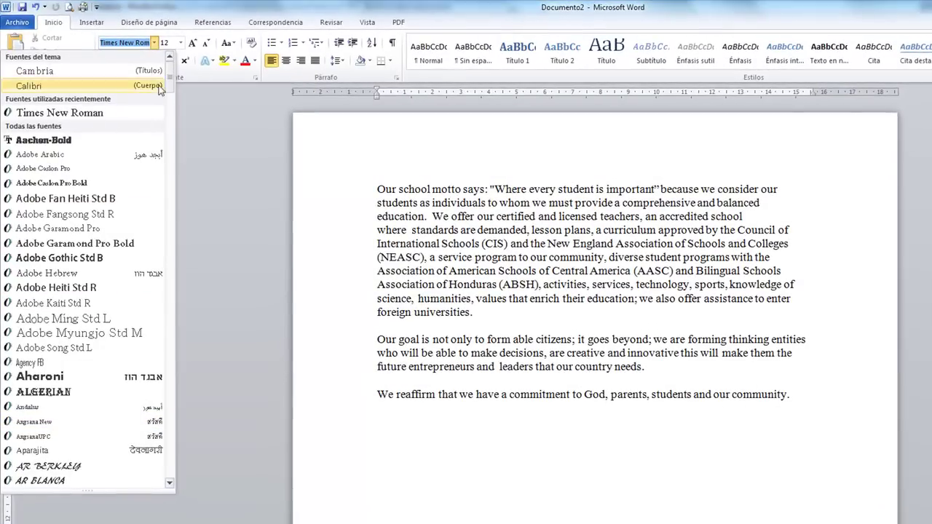
left_click_drag(162, 84, 162, 171)
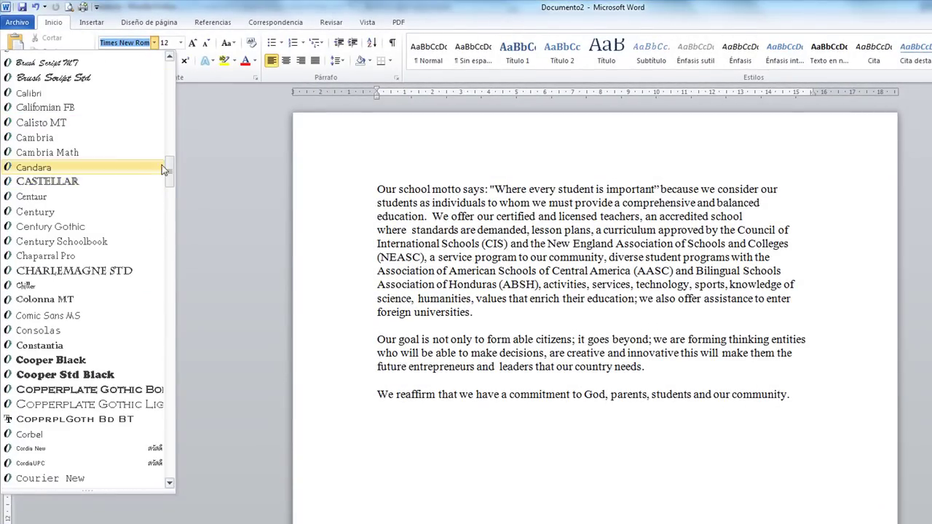
left_click_drag(168, 171, 173, 328)
Close the font list and set the blank line below the text to Aachen-Bold.
left_click(376, 188)
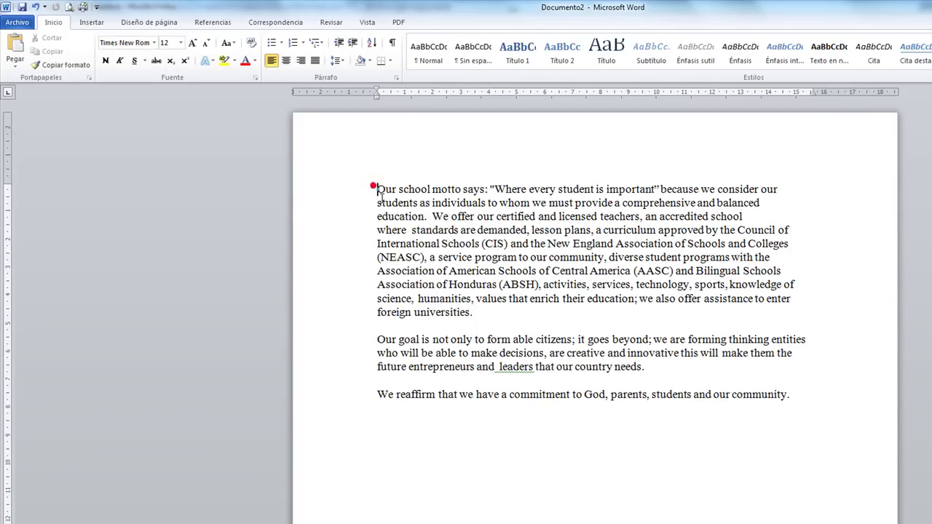
left_click(429, 455)
left_click(412, 418)
type("a")
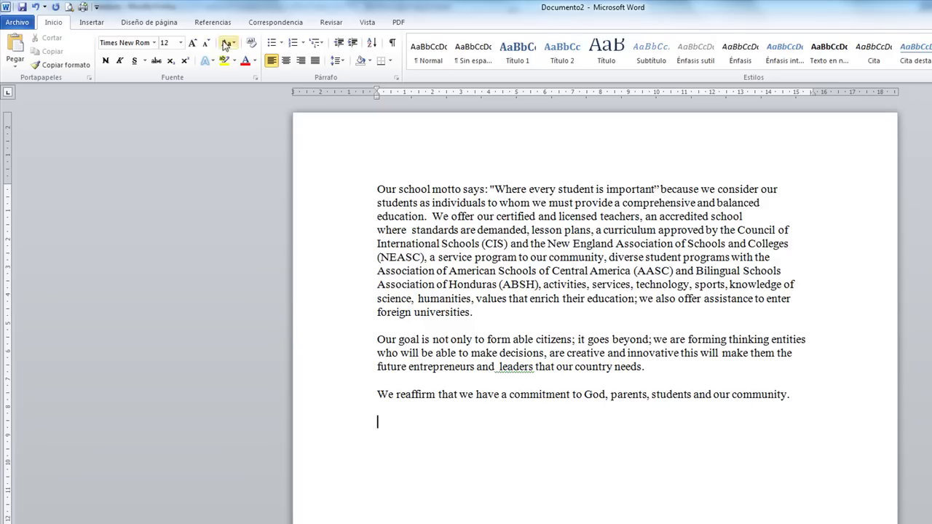
left_click(153, 42)
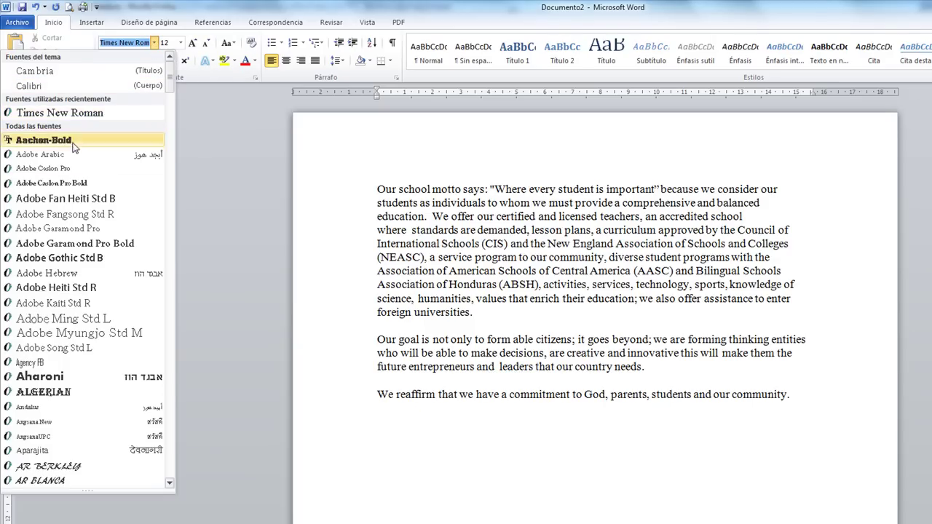
left_click(31, 142)
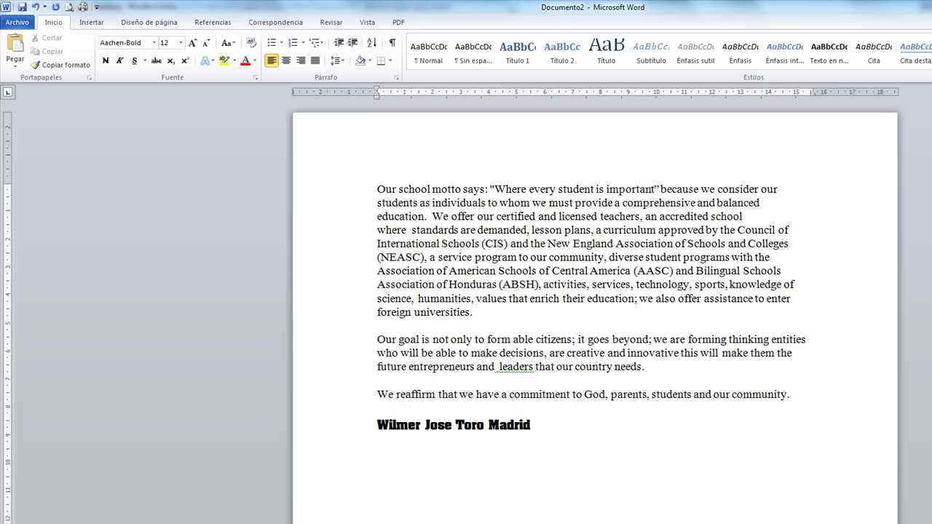
Type the author's name on that line and select the whole name line.
left_click(555, 429)
left_click_drag(546, 425, 392, 425)
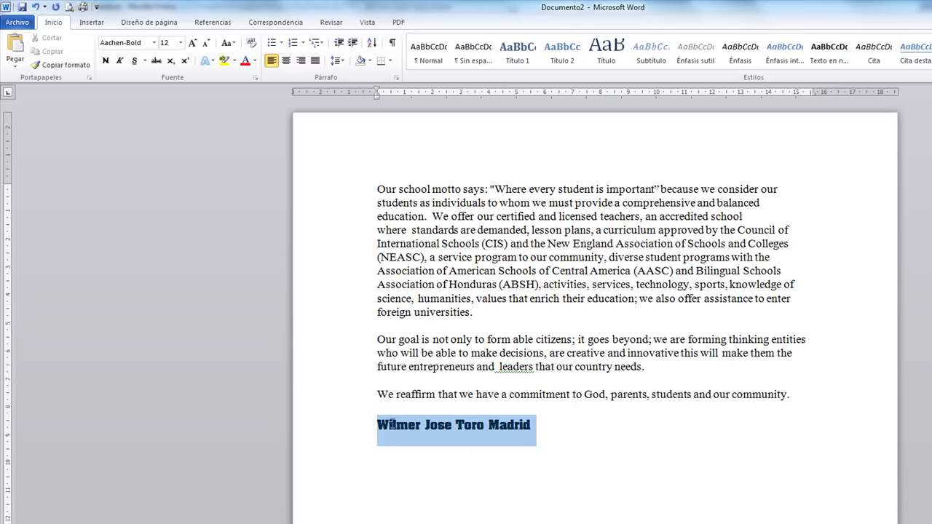
left_click(153, 43)
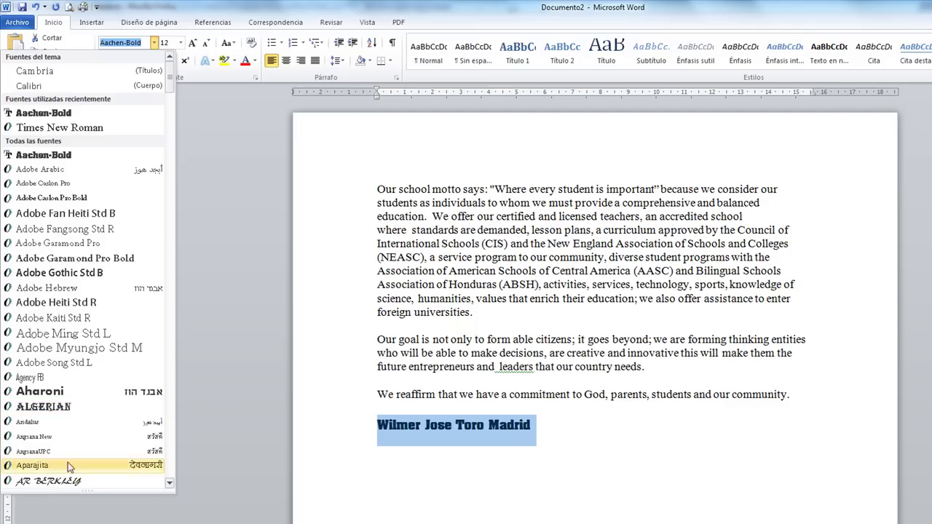
scroll(62, 448, "down", 2)
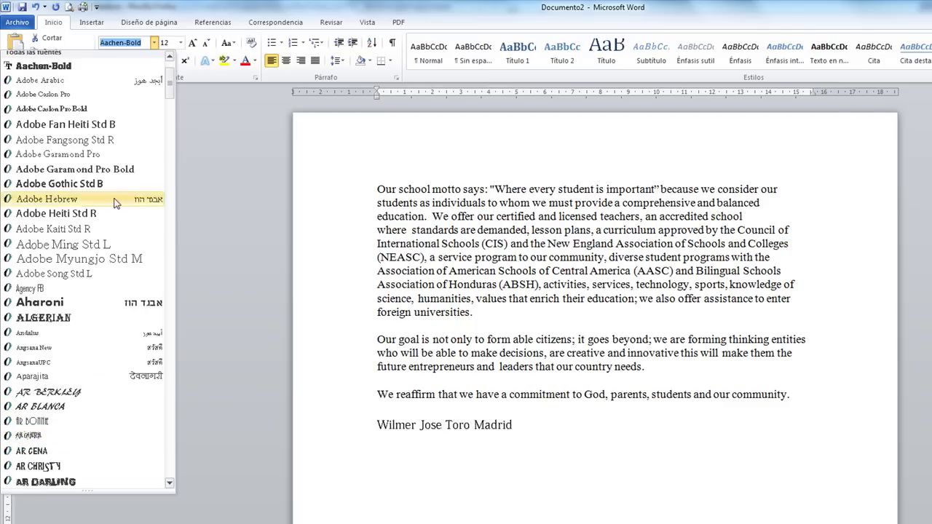
left_click(525, 226)
left_click(454, 217)
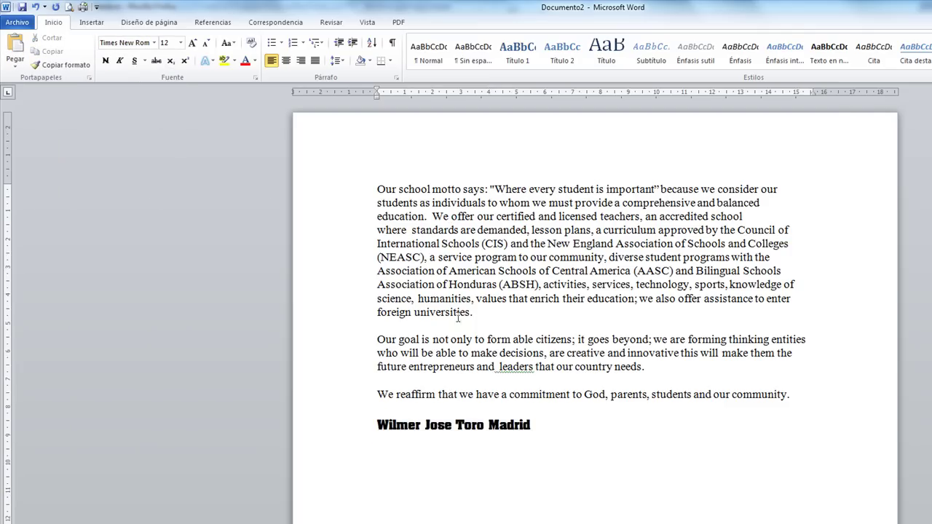
left_click_drag(437, 429, 430, 430)
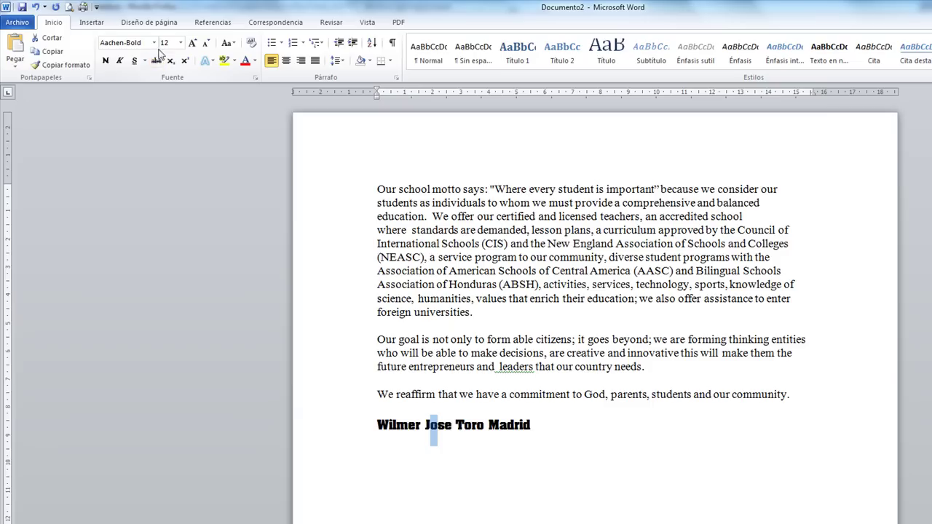
left_click(154, 43)
left_click(109, 86)
left_click(499, 442)
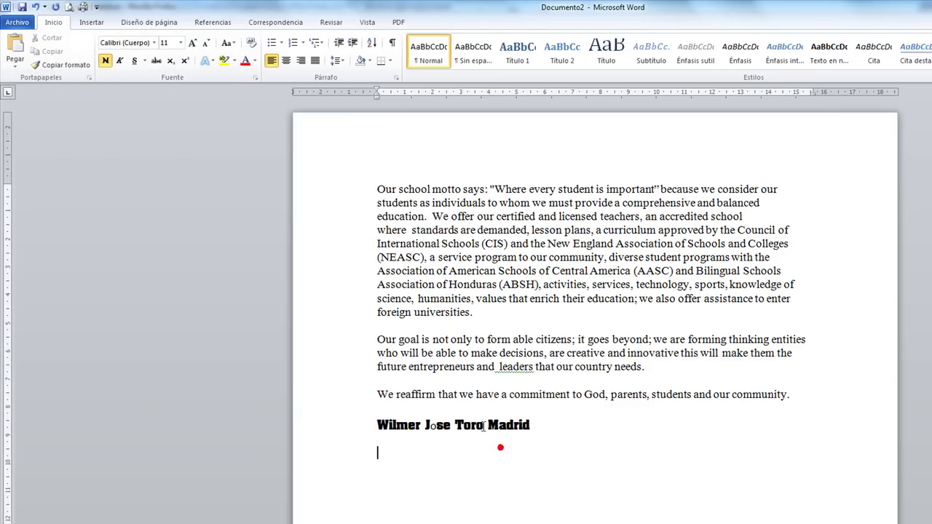
left_click_drag(483, 423, 523, 428)
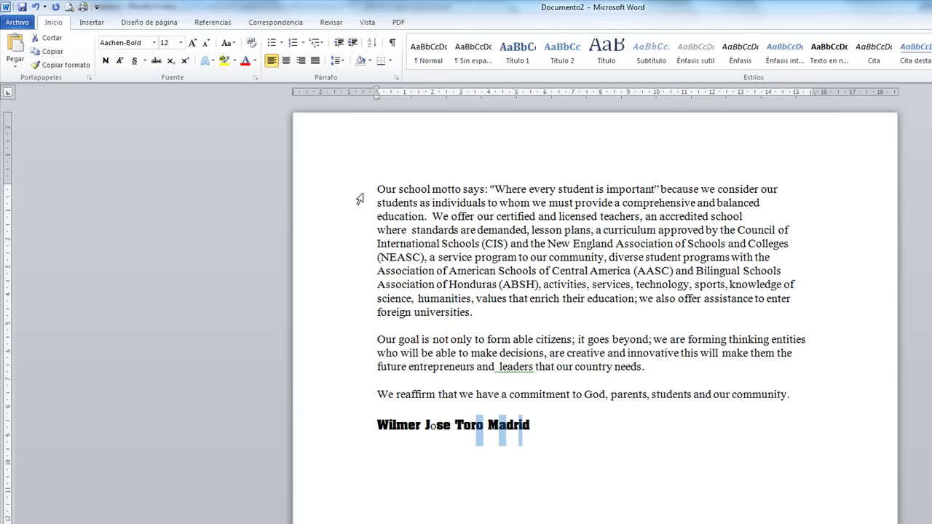
left_click(154, 42)
left_click(83, 82)
left_click(612, 485)
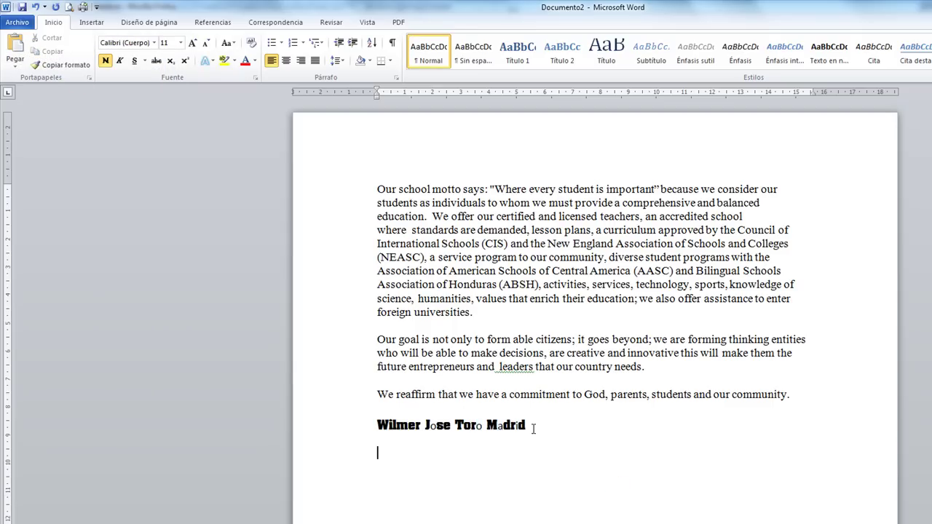
key("ctrl+z")
key("ctrl+z")
key("ctrl+z")
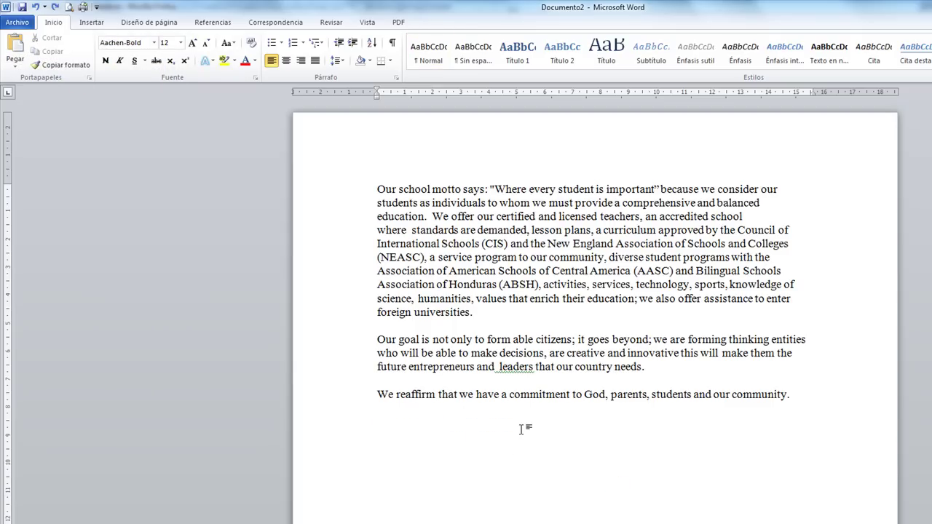
key("ctrl+y")
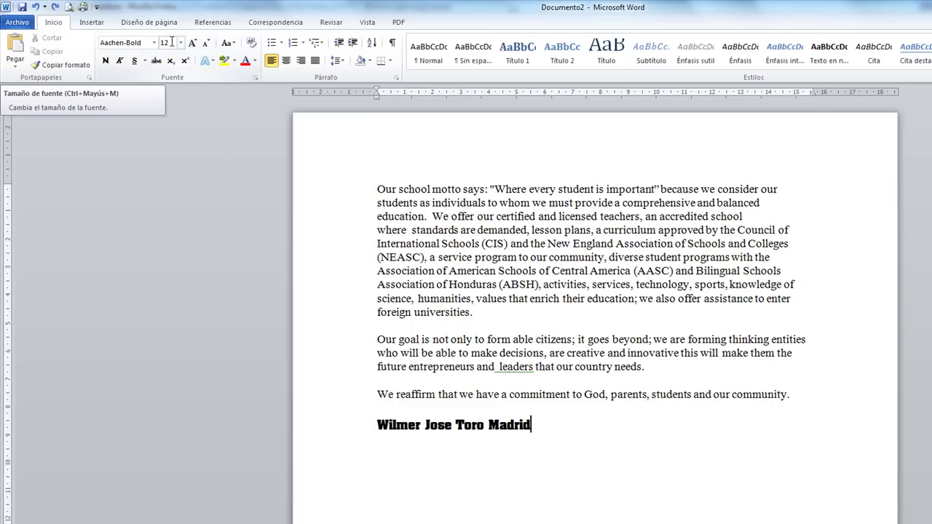
left_click(166, 43)
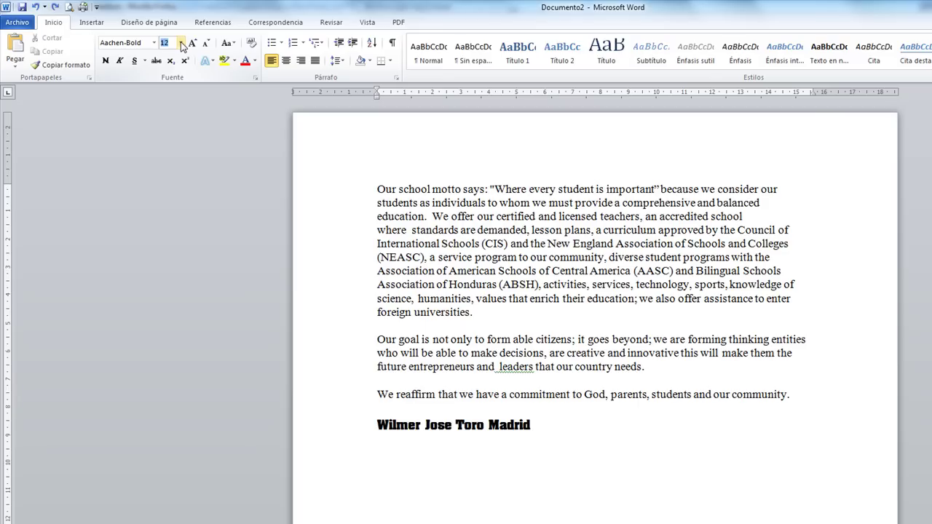
left_click(181, 44)
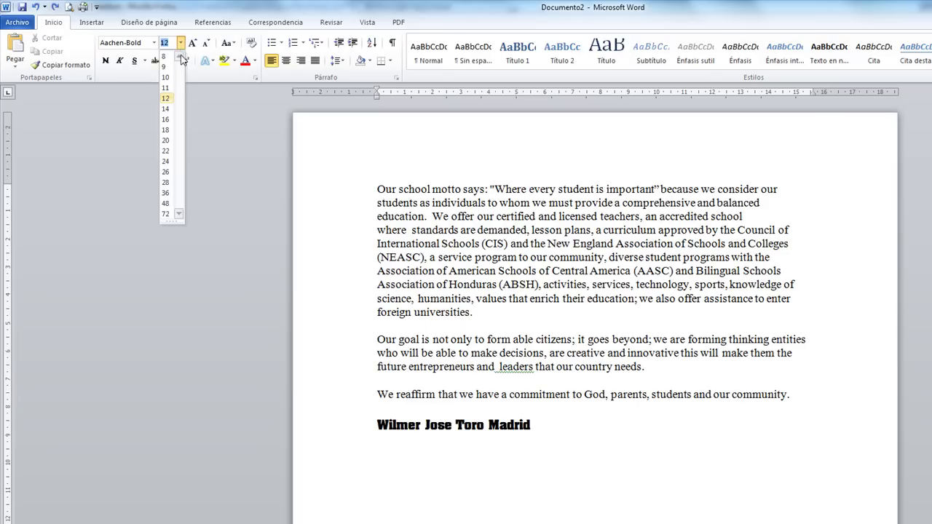
left_click(473, 256)
left_click_drag(377, 189, 485, 191)
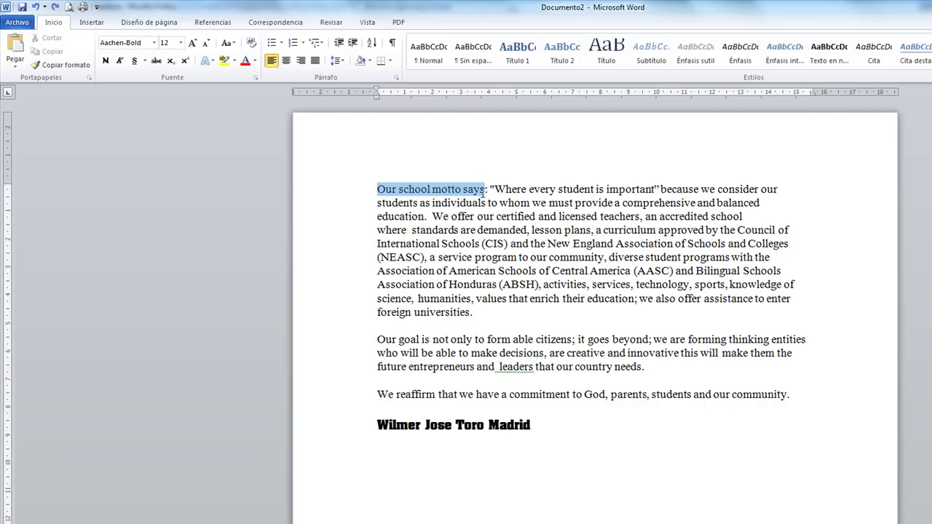
left_click(396, 189)
left_click_drag(398, 190, 426, 195)
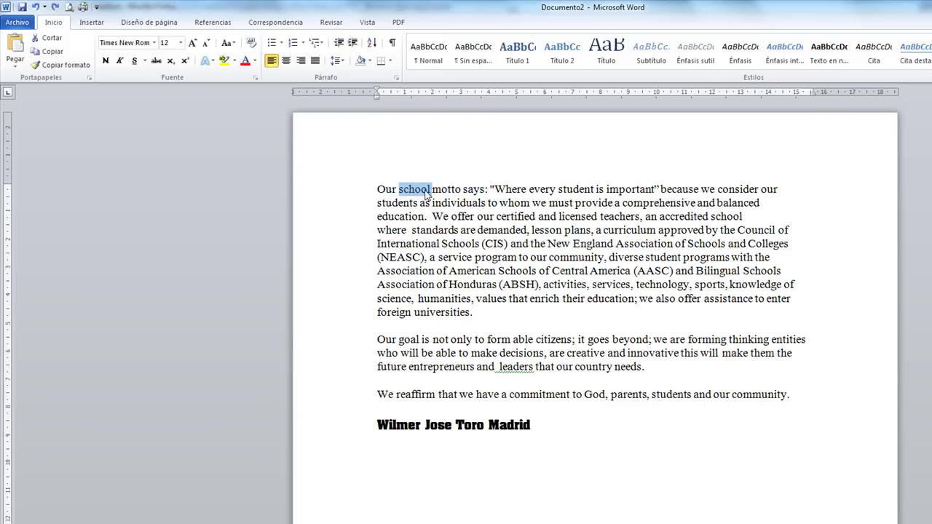
left_click(180, 43)
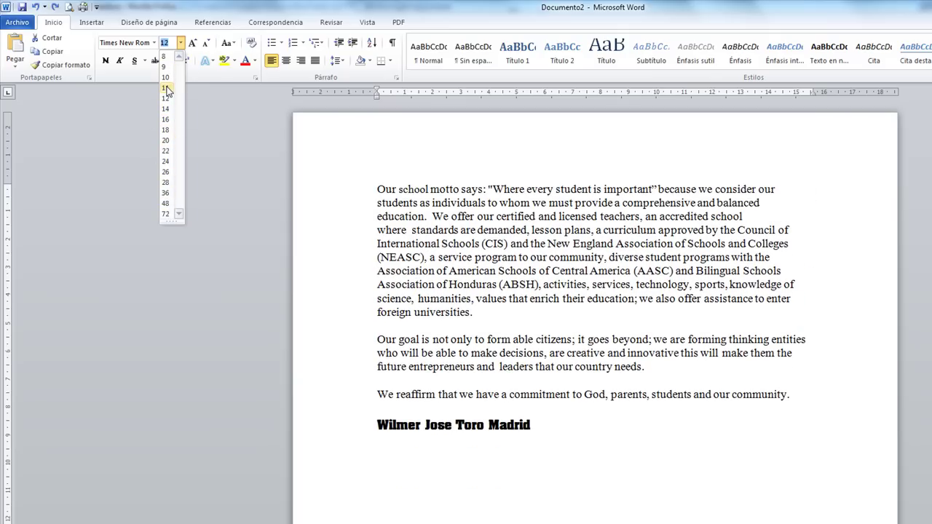
left_click(408, 190)
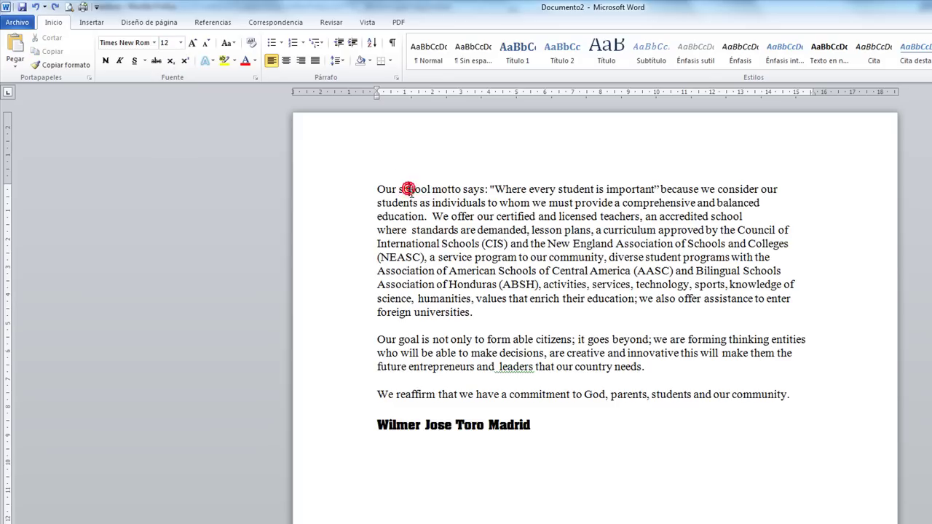
left_click_drag(408, 189, 414, 190)
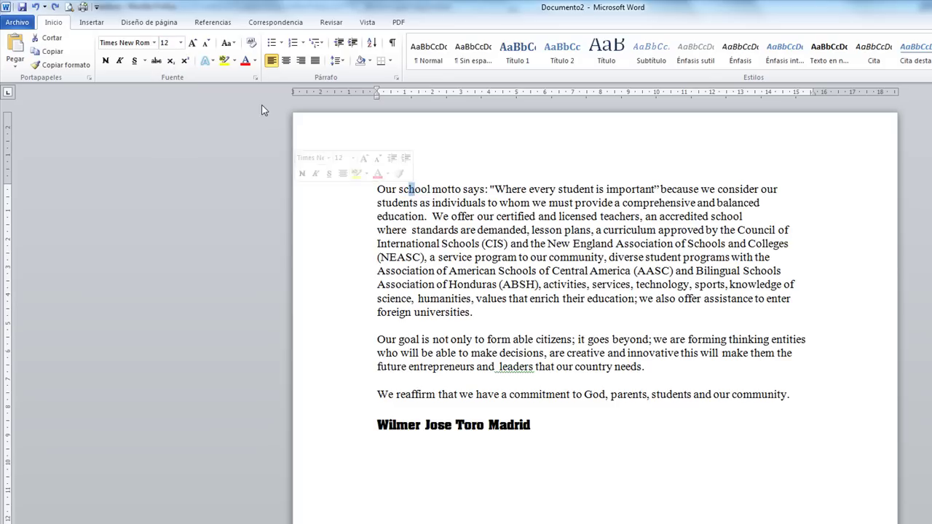
left_click(181, 44)
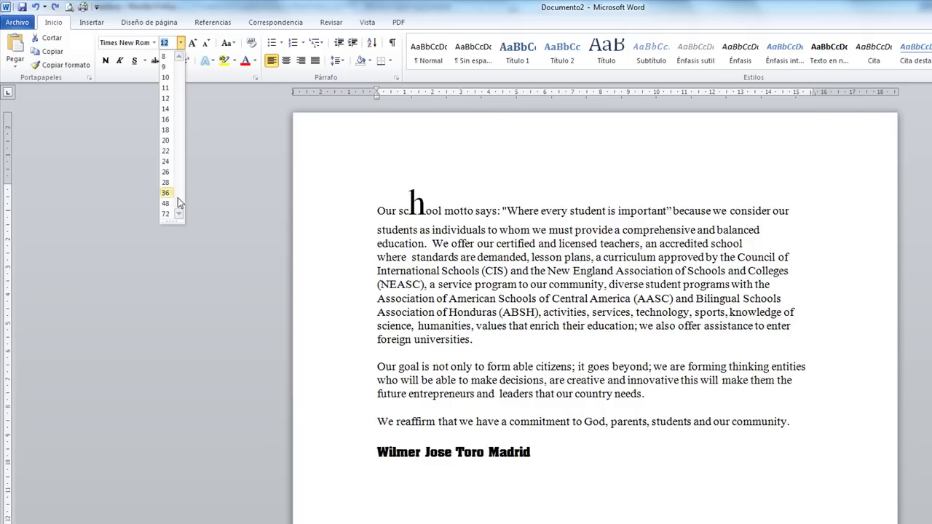
left_click(458, 184)
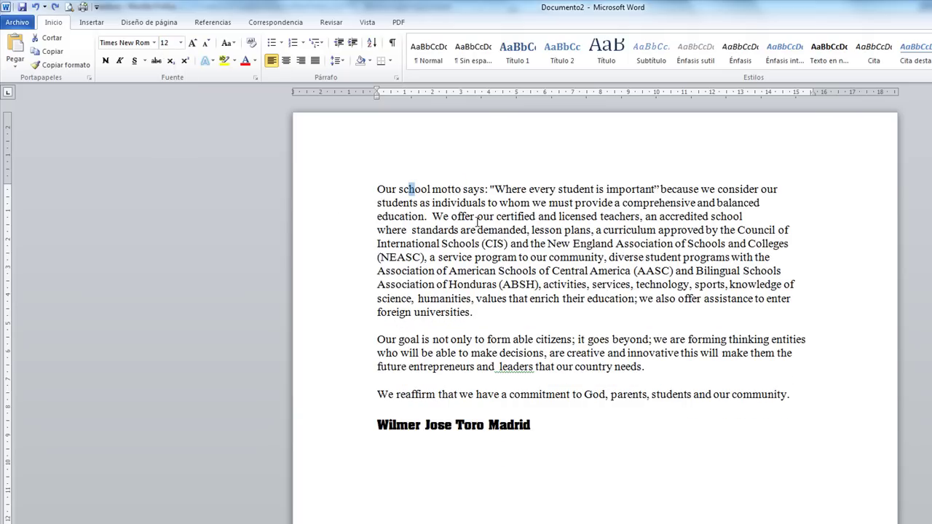
left_click(409, 190)
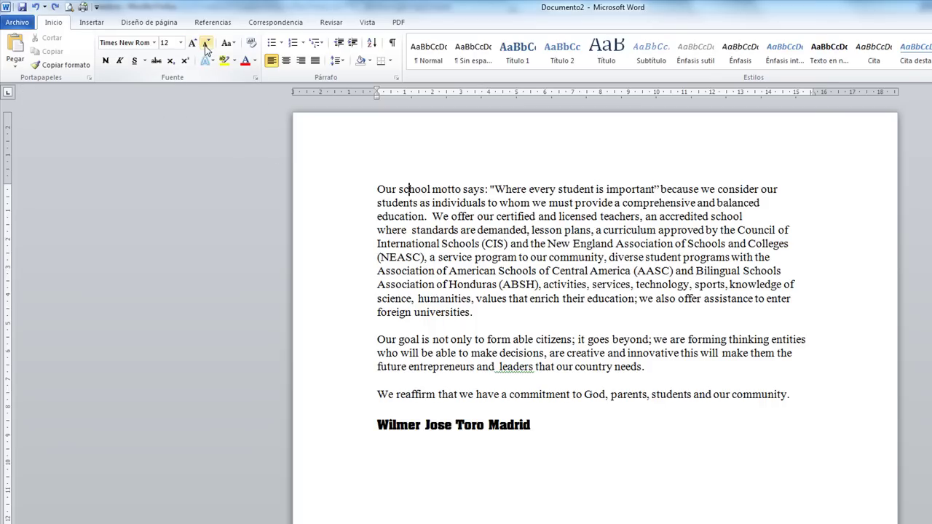
left_click_drag(375, 188, 476, 315)
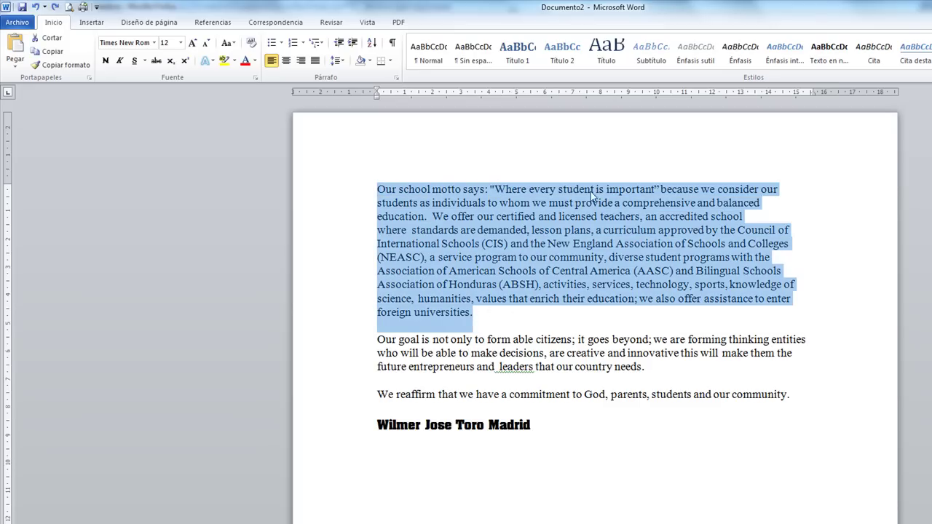
left_click(192, 44)
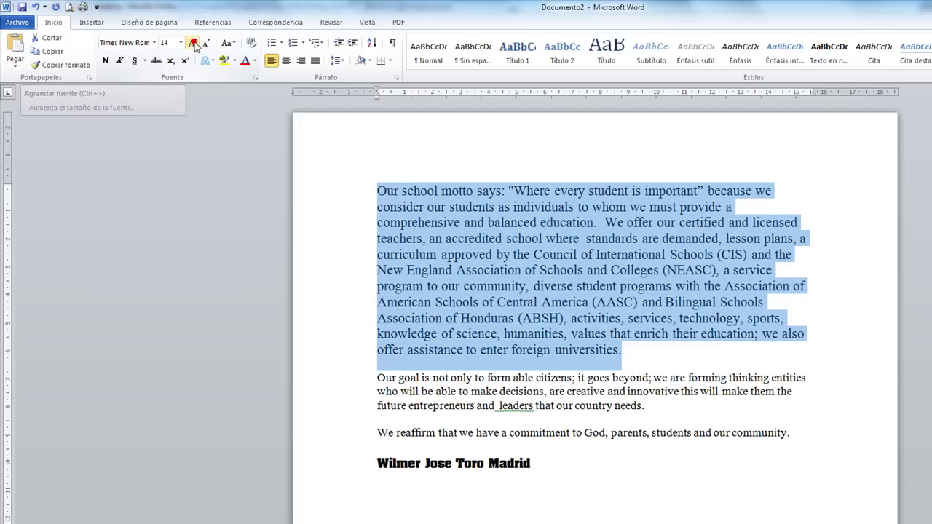
left_click(193, 43)
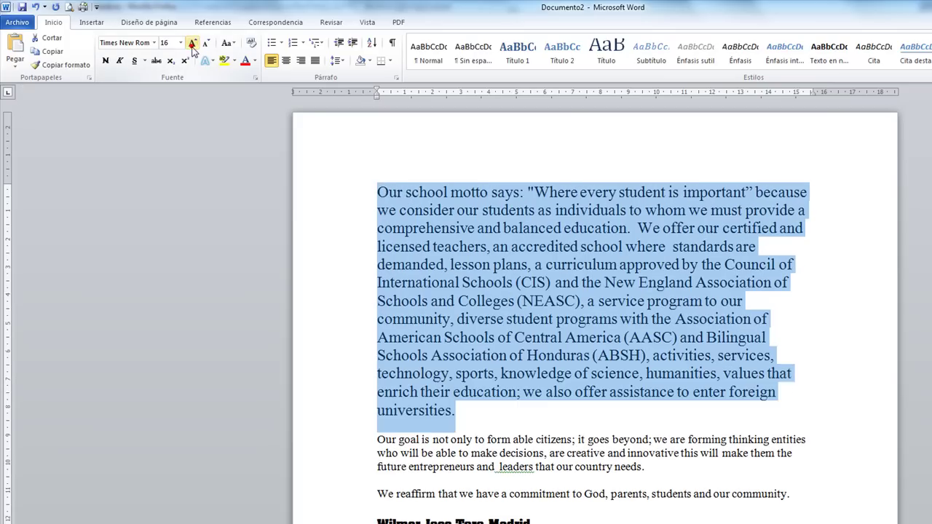
left_click(207, 45)
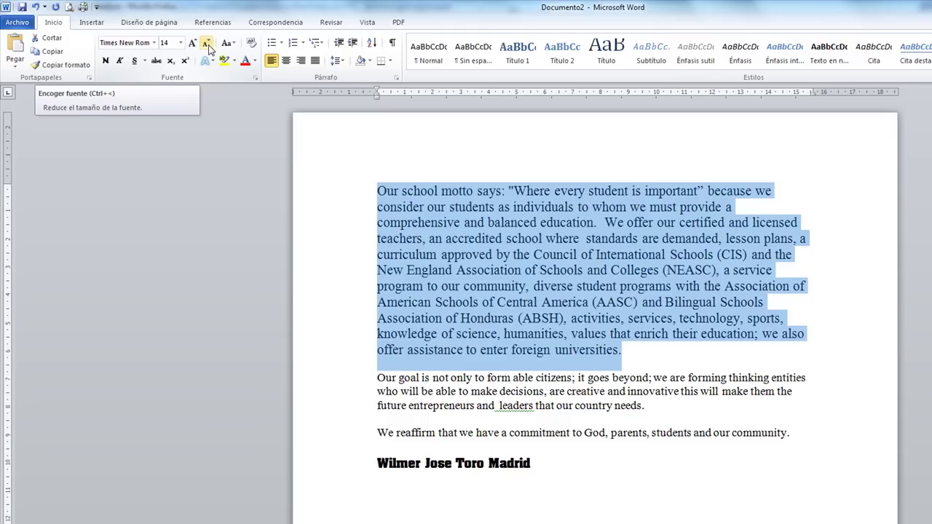
left_click(208, 44)
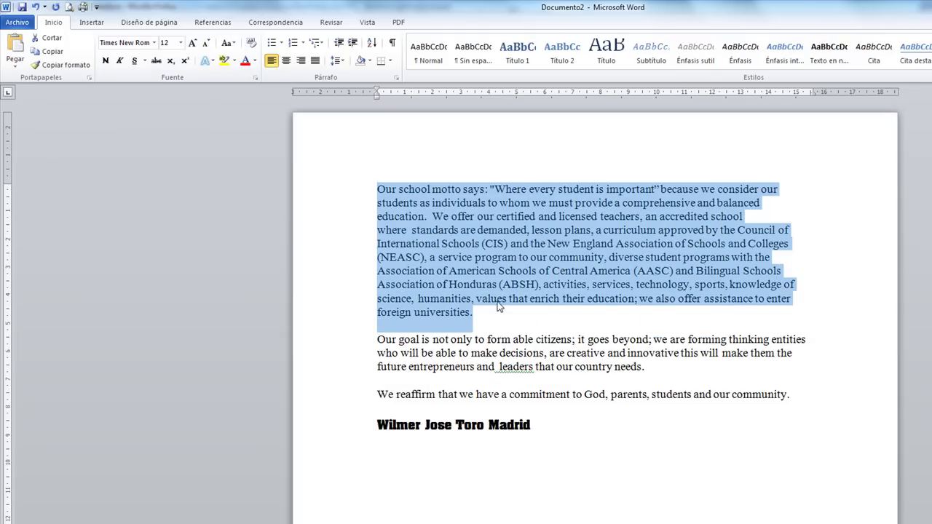
left_click(502, 300)
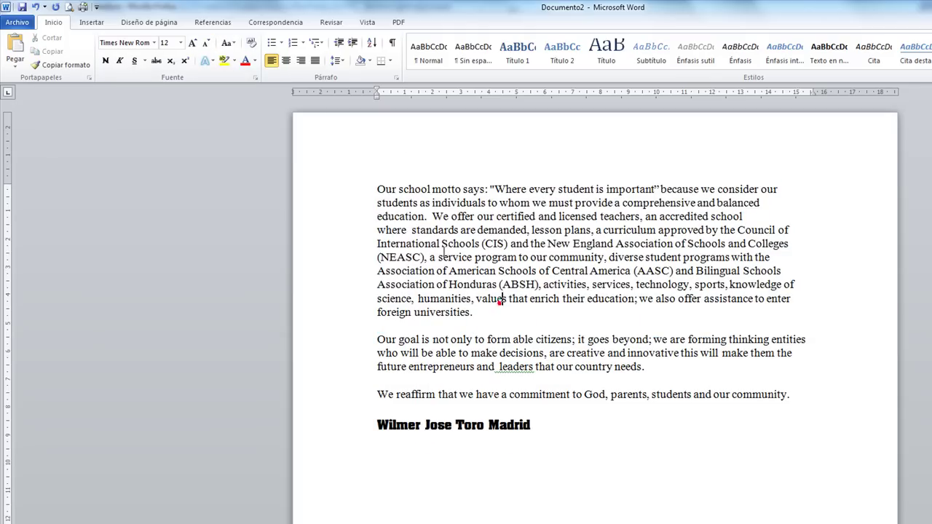
Select the first paragraph and try the MAYÚSCULAS and minúscula case changes on it.
left_click(235, 45)
left_click(462, 320)
left_click_drag(377, 189, 486, 317)
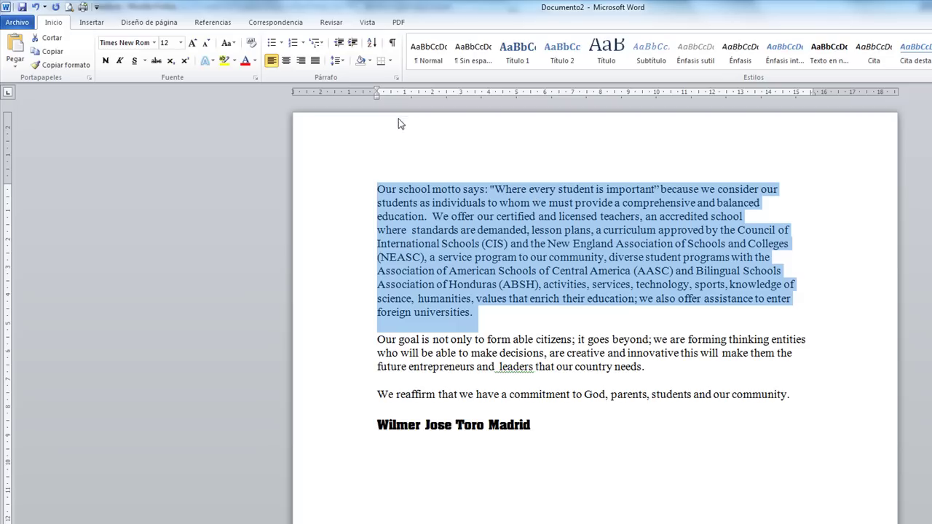
left_click(231, 45)
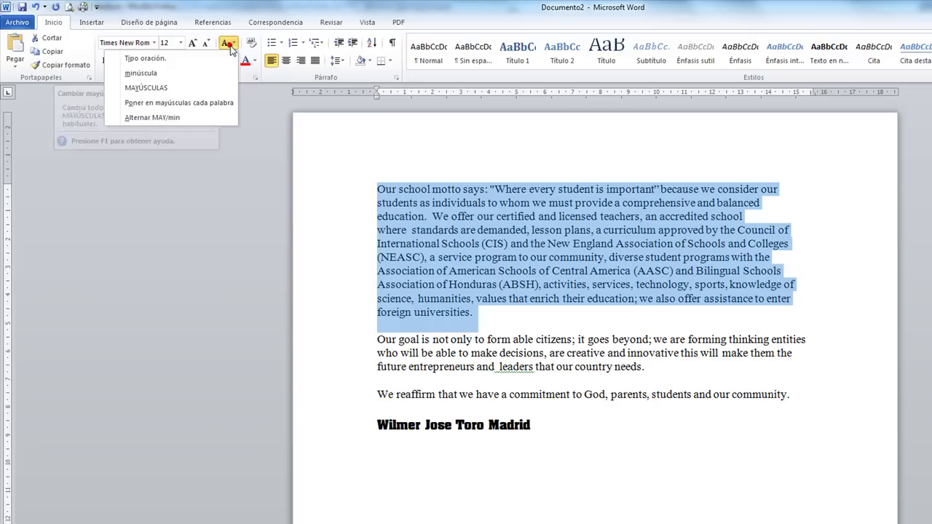
left_click(172, 89)
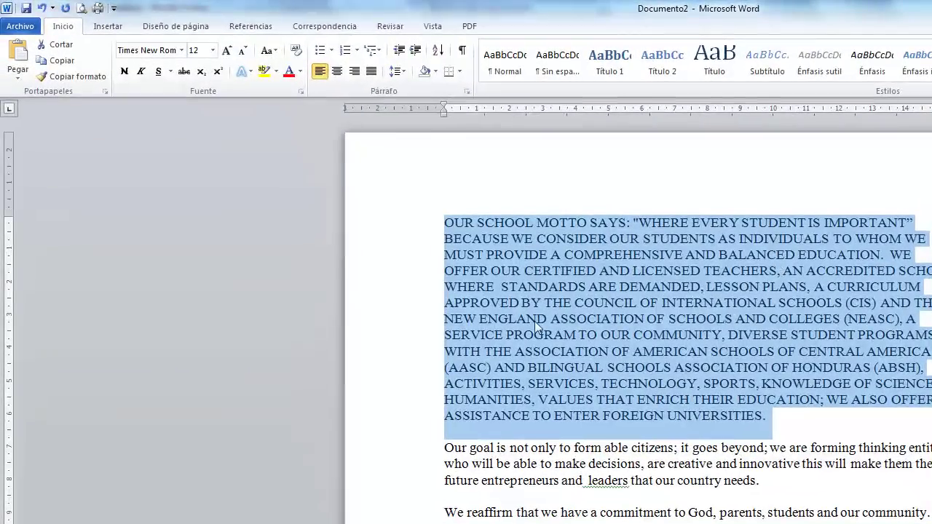
left_click(268, 50)
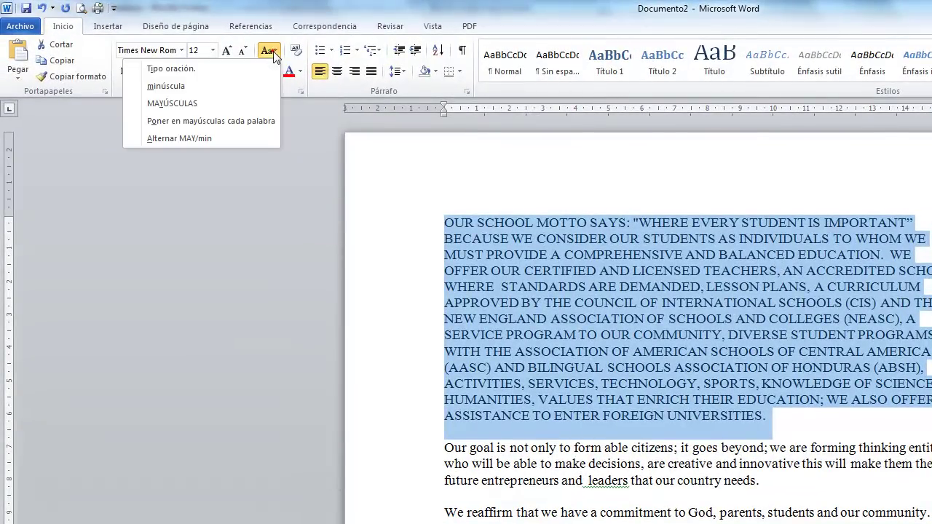
left_click(189, 88)
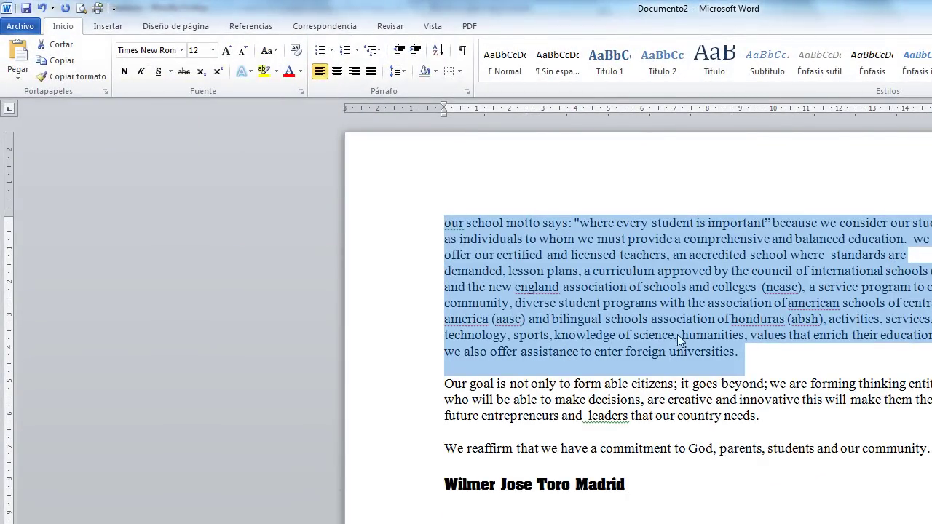
Capitalize every word, then settle on Tipo oración and retype the motto's initial capital W.
left_click(268, 50)
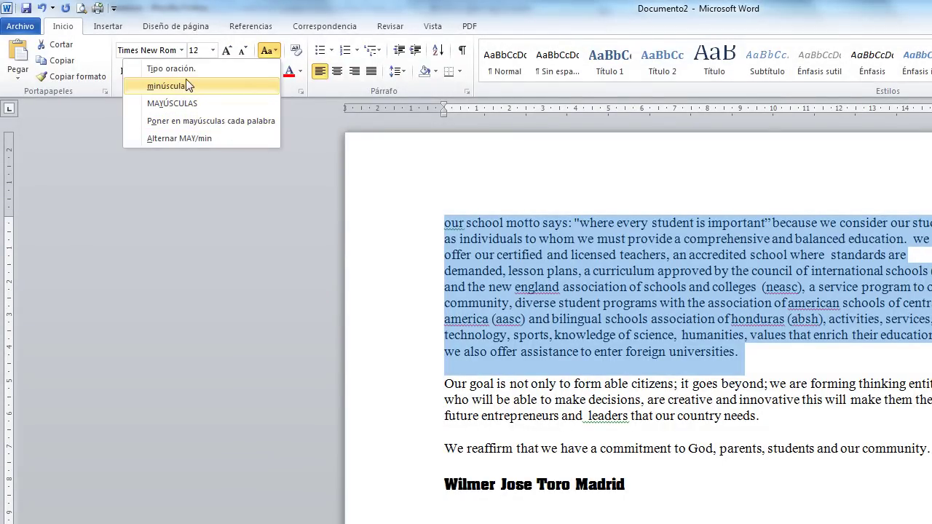
left_click(200, 118)
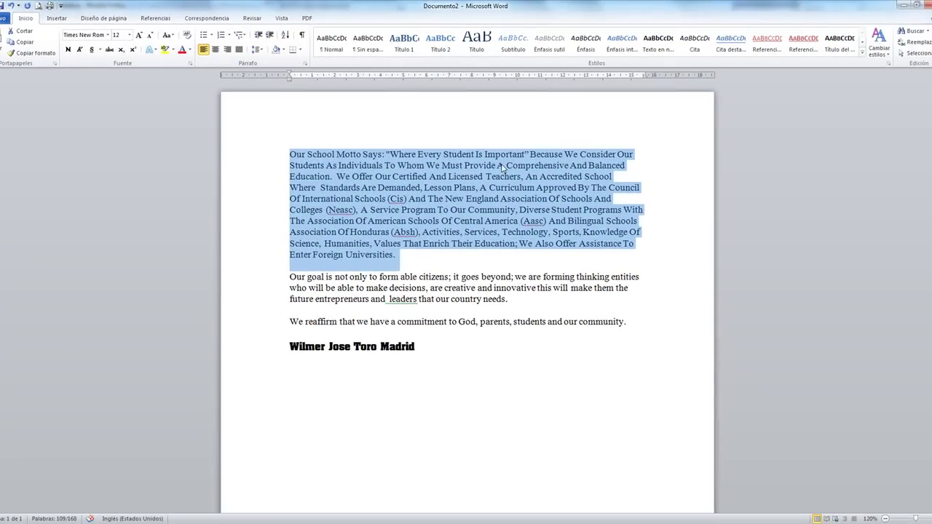
left_click(167, 35)
left_click(107, 49)
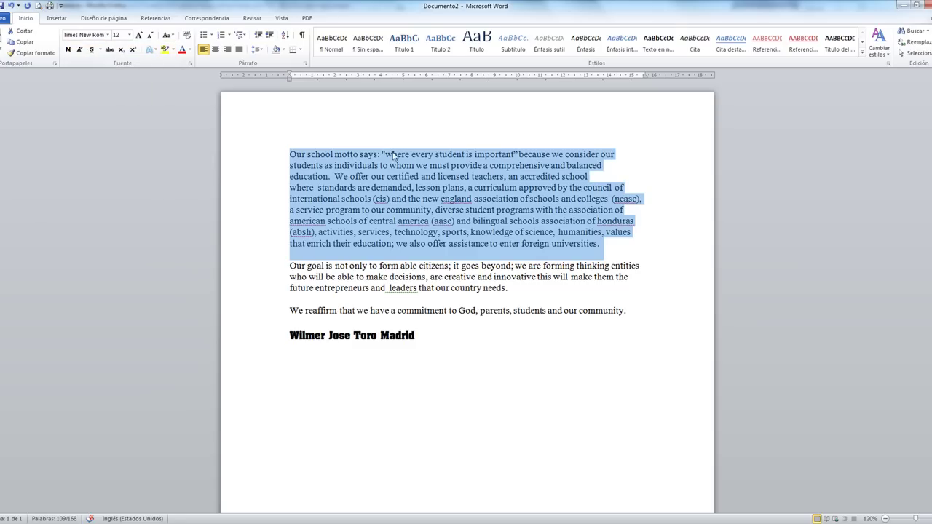
left_click(390, 155)
key("BackSpace")
type("W")
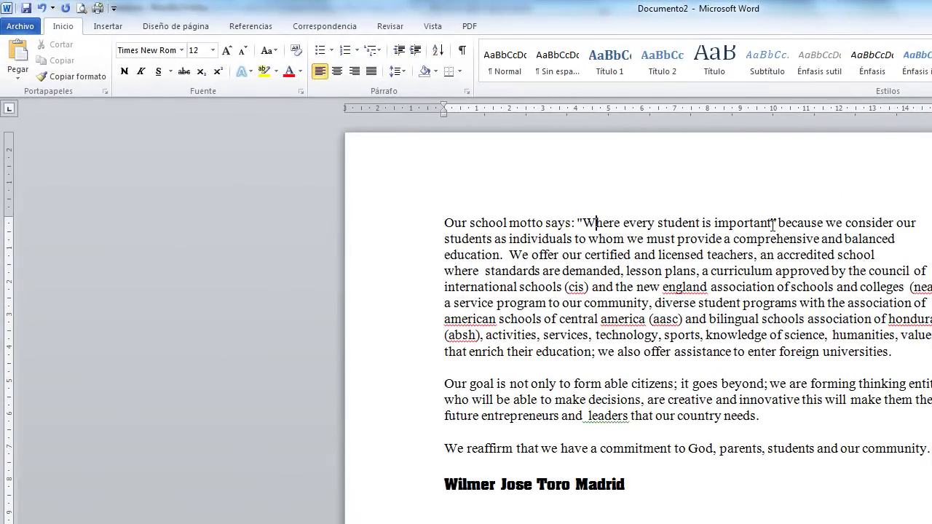
Select the quoted motto and apply MAYÚSCULAS, then Poner en mayúsculas cada palabra.
left_click(773, 224)
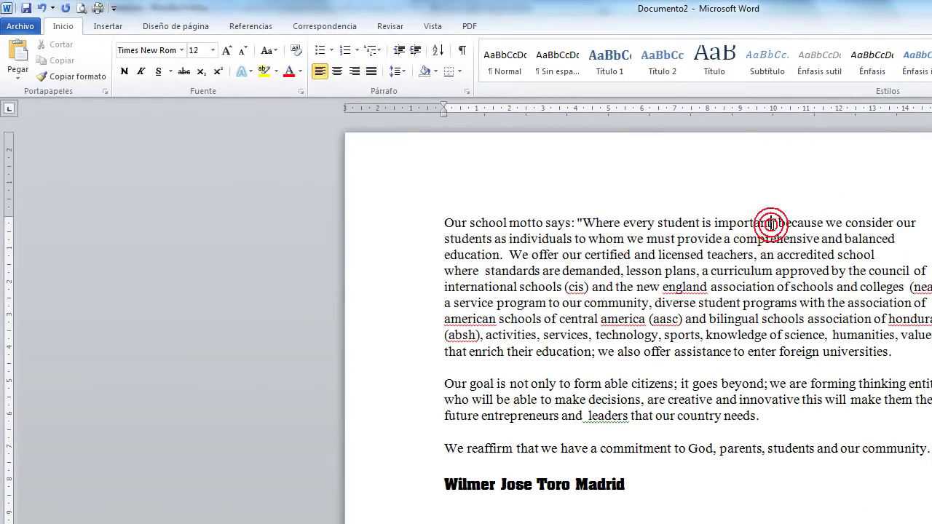
double_click(626, 223)
left_click(616, 223)
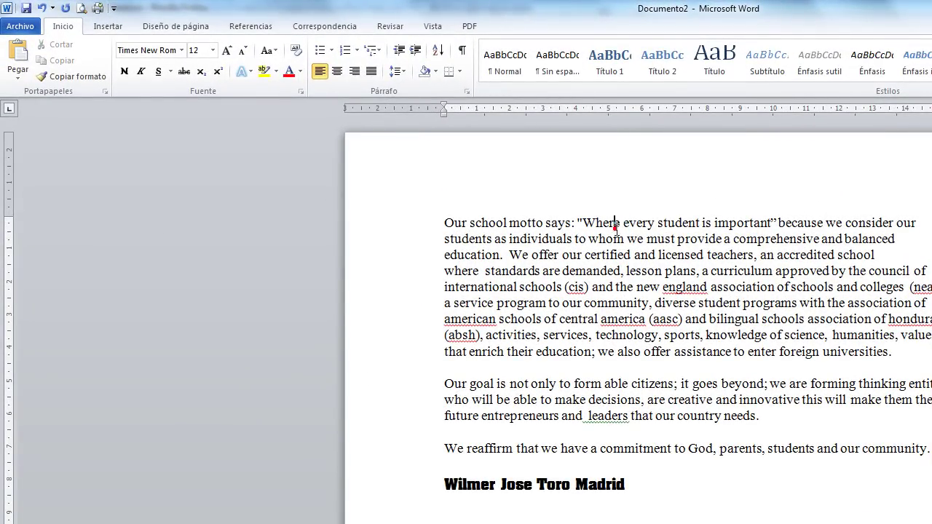
left_click_drag(586, 223, 770, 223)
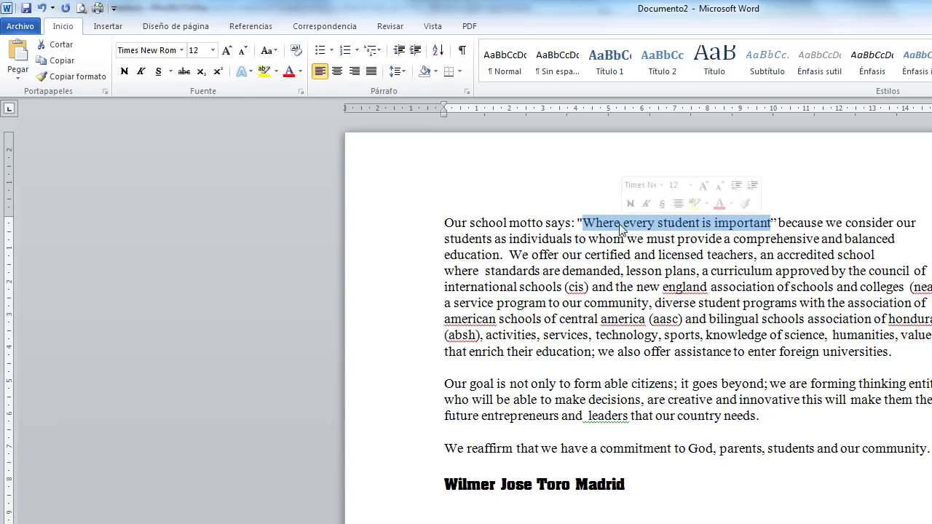
left_click(262, 54)
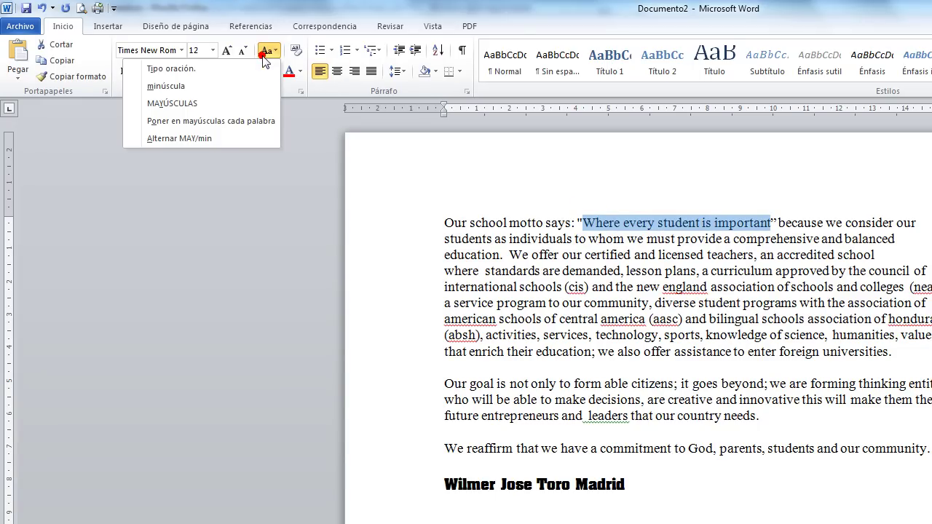
left_click(197, 104)
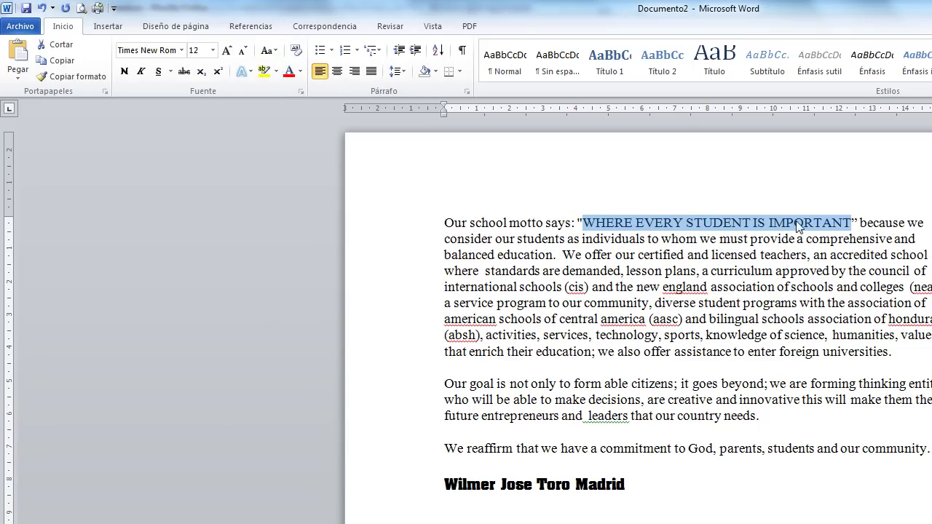
left_click(268, 50)
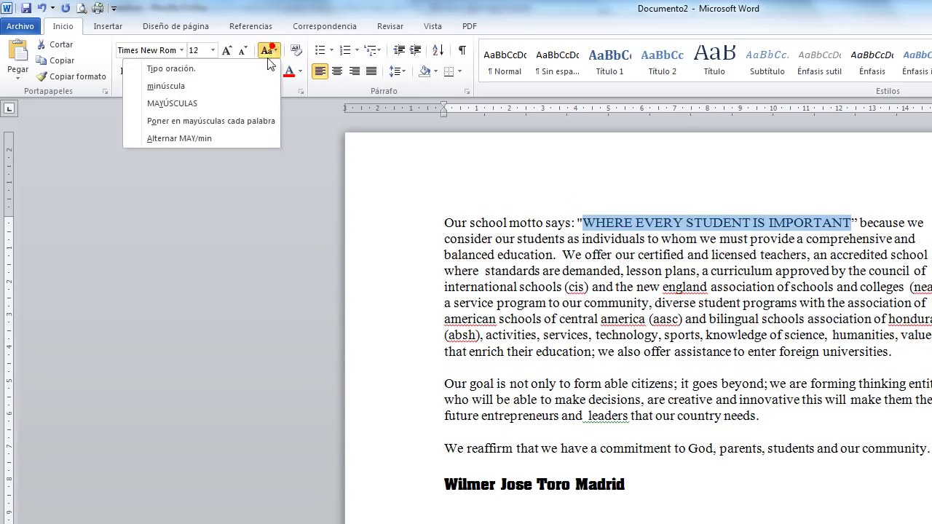
left_click(178, 123)
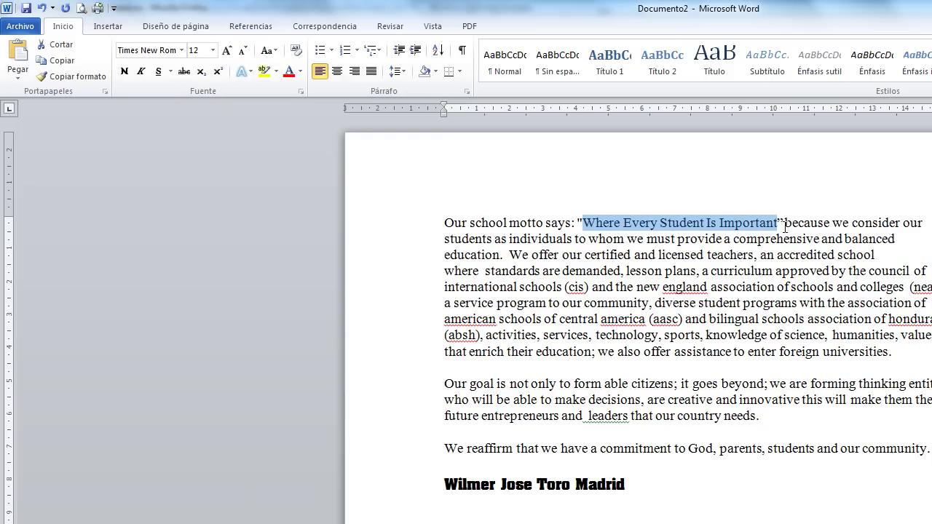
left_click(742, 217)
left_click(782, 218)
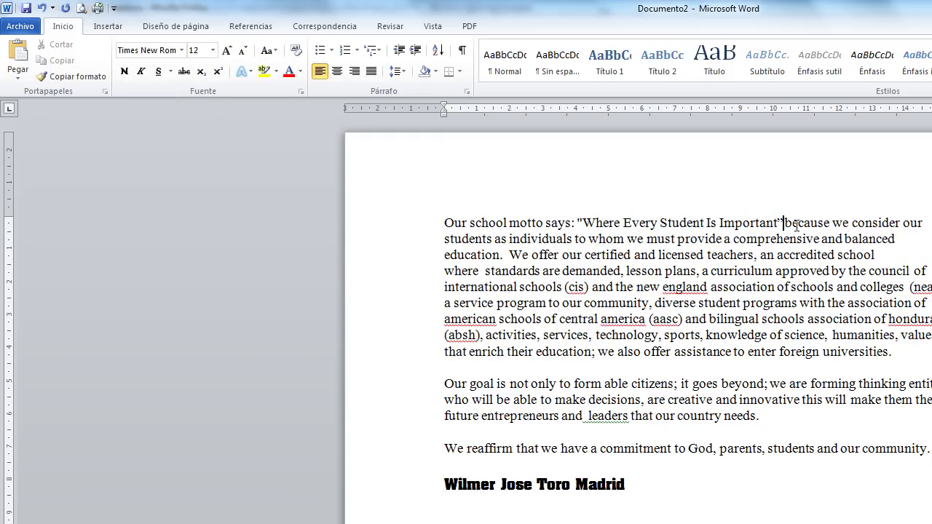
left_click(829, 287)
Make 'Where Every Student Is Important' bold, then select the words 'school motto'.
left_click_drag(584, 222, 621, 222)
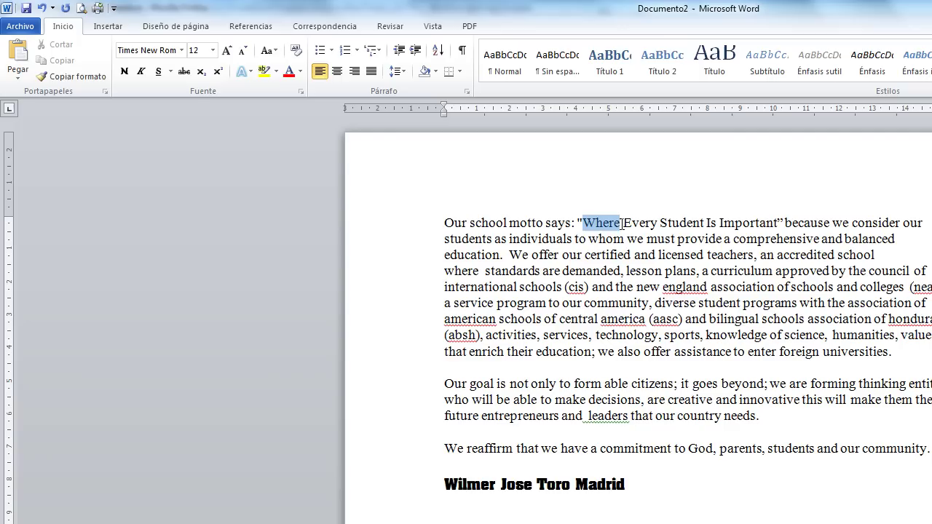
left_click(591, 222)
left_click_drag(584, 222, 776, 228)
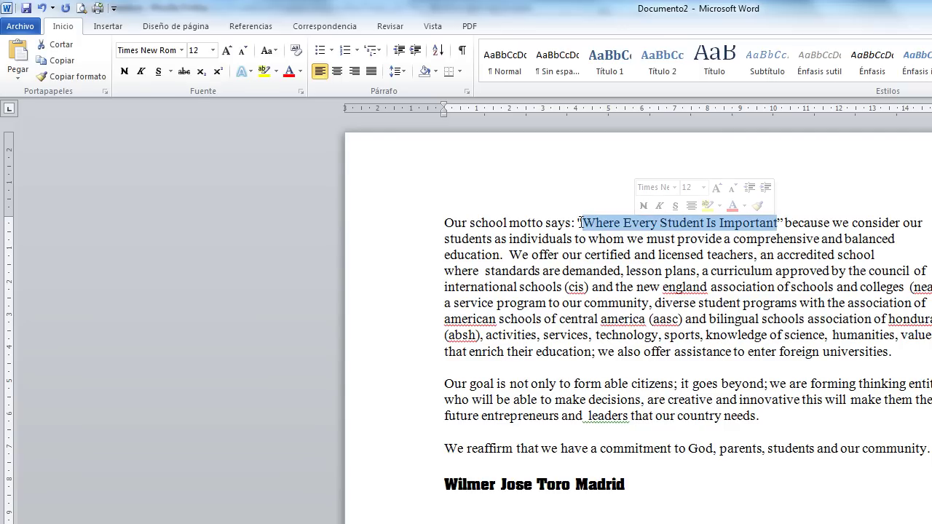
left_click(124, 73)
left_click(734, 224)
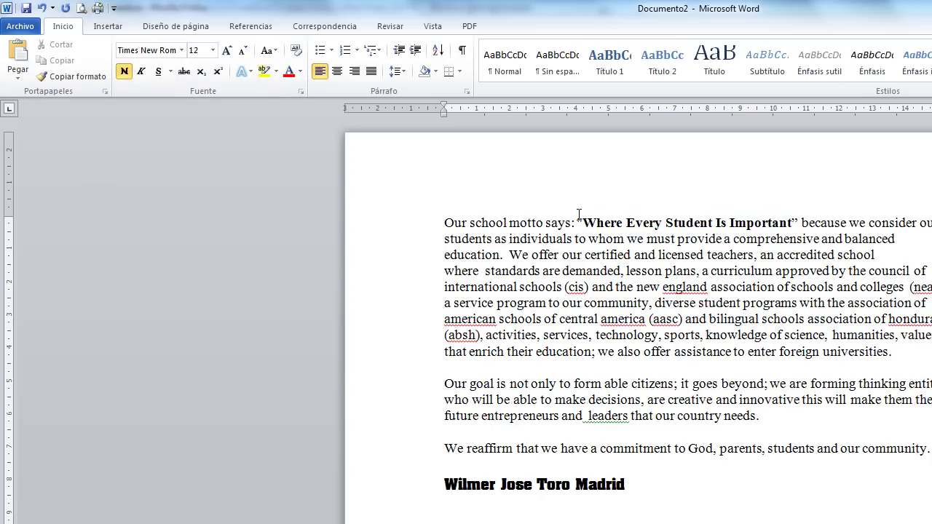
left_click_drag(584, 223, 791, 223)
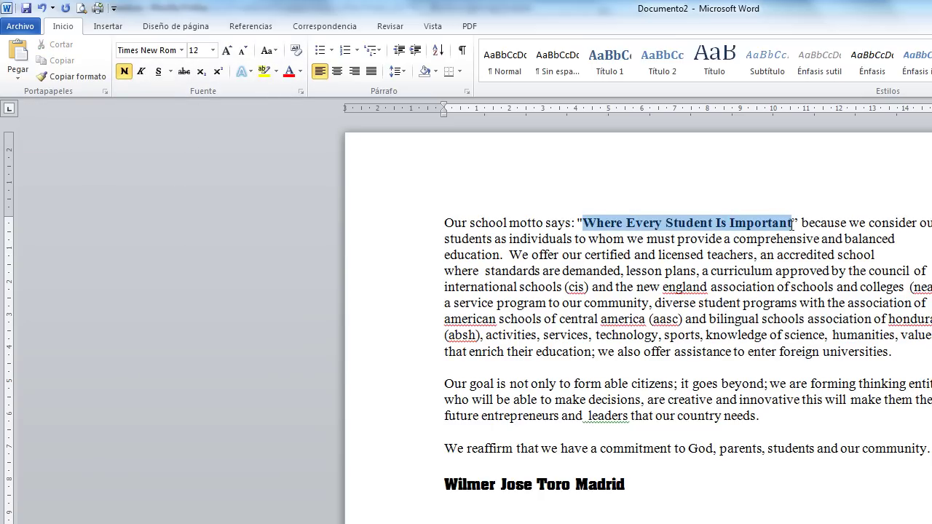
left_click(803, 301)
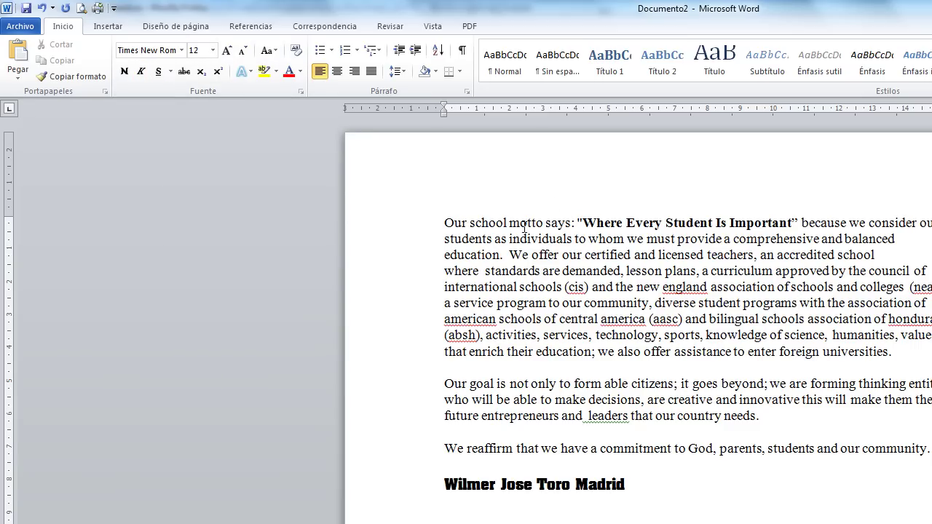
left_click_drag(470, 224, 545, 224)
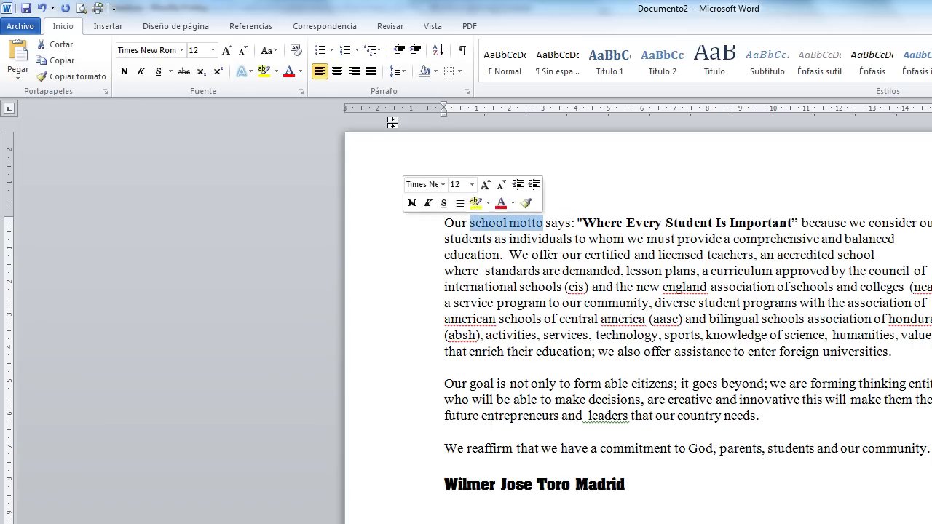
Italicize the selected words 'school motto'.
left_click(142, 71)
left_click(526, 221)
left_click(477, 224)
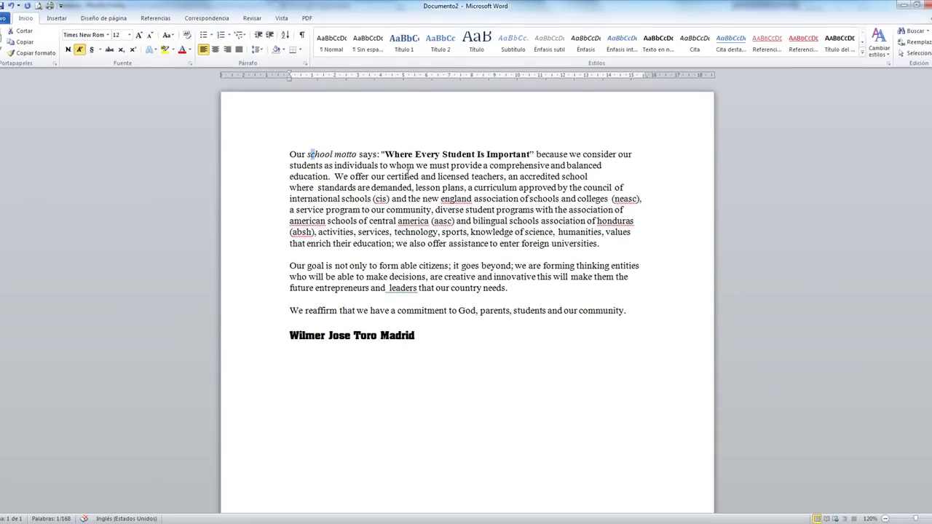
Underline the opening phrase 'Our school motto says'.
left_click(407, 173)
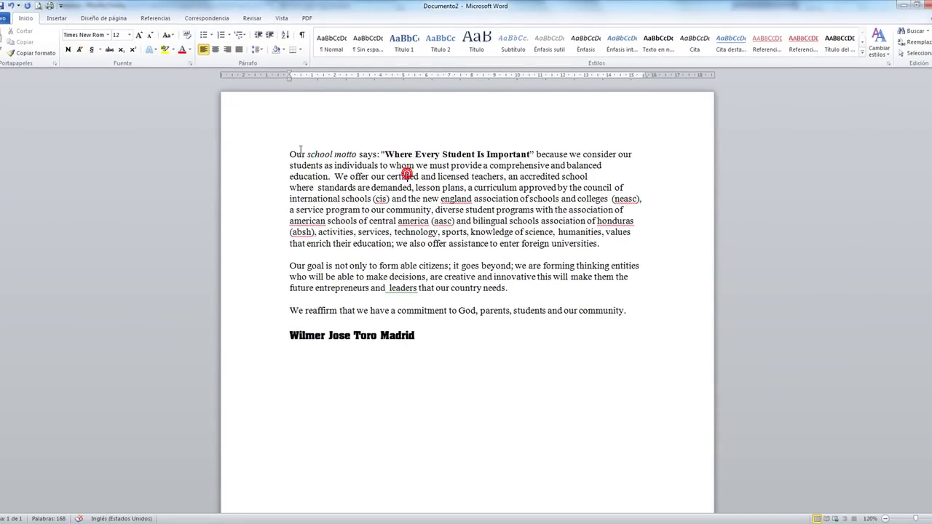
left_click_drag(288, 153, 379, 154)
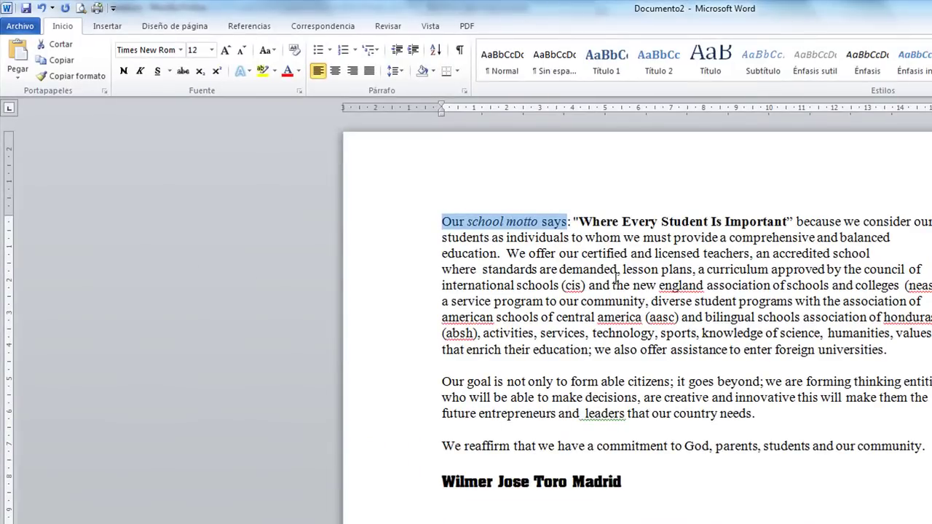
left_click(157, 71)
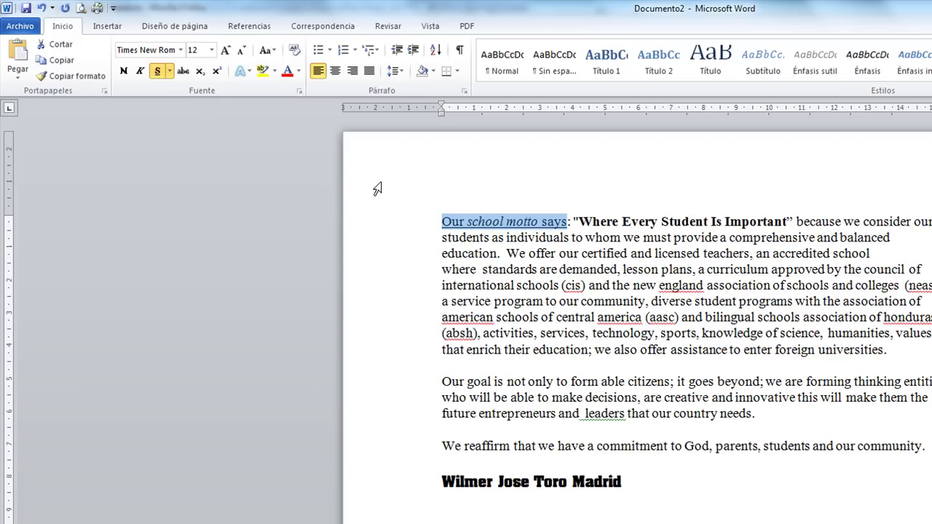
Change the underline on 'Our school motto says' to the dotted style.
left_click(170, 72)
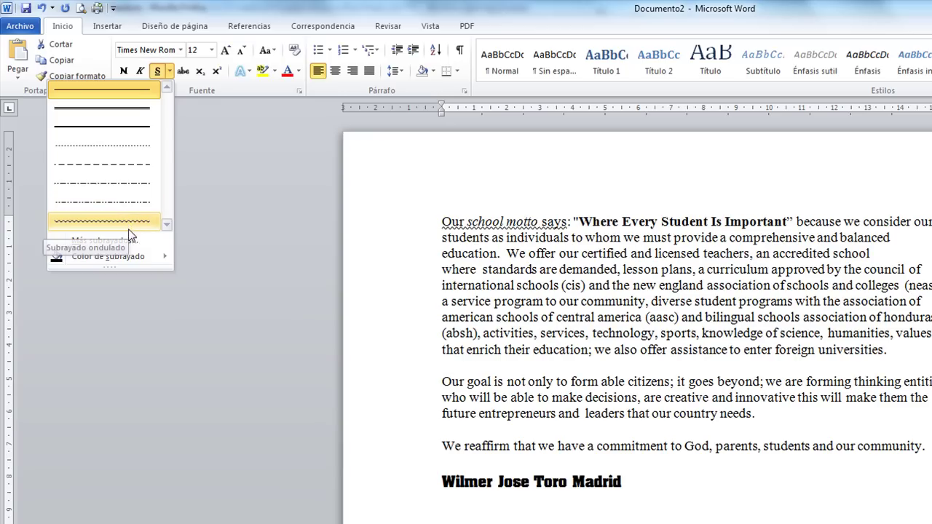
left_click(124, 145)
left_click(894, 317)
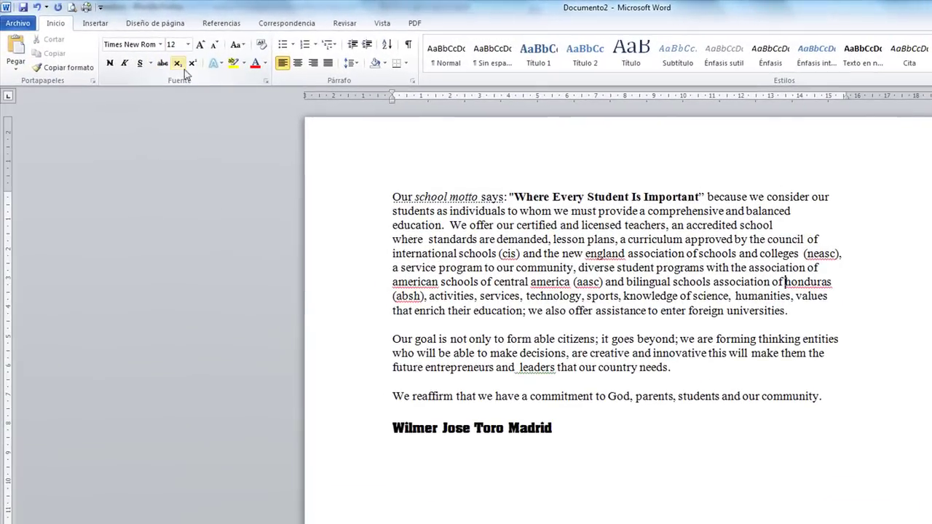
Apply Tachado strikethrough to 'Our school motto says', then remove it again.
left_click_drag(395, 196, 504, 198)
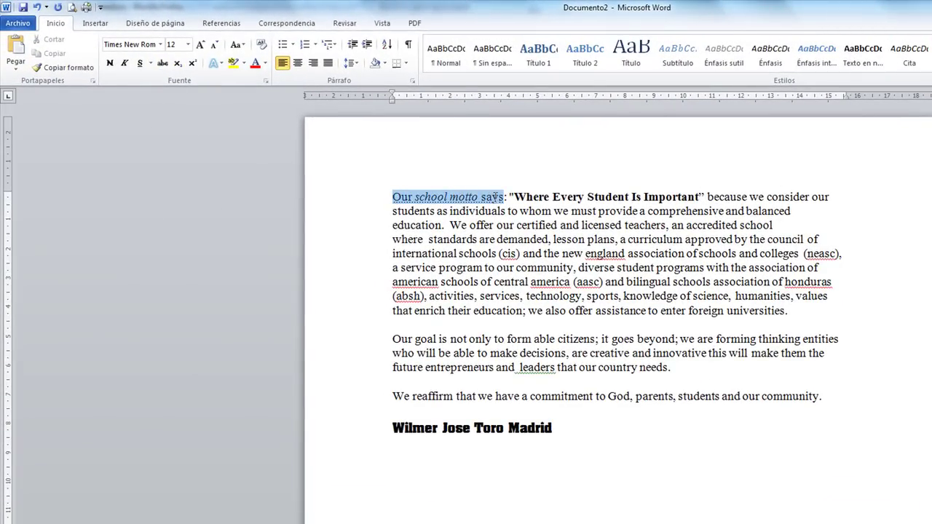
left_click(161, 63)
left_click(645, 318)
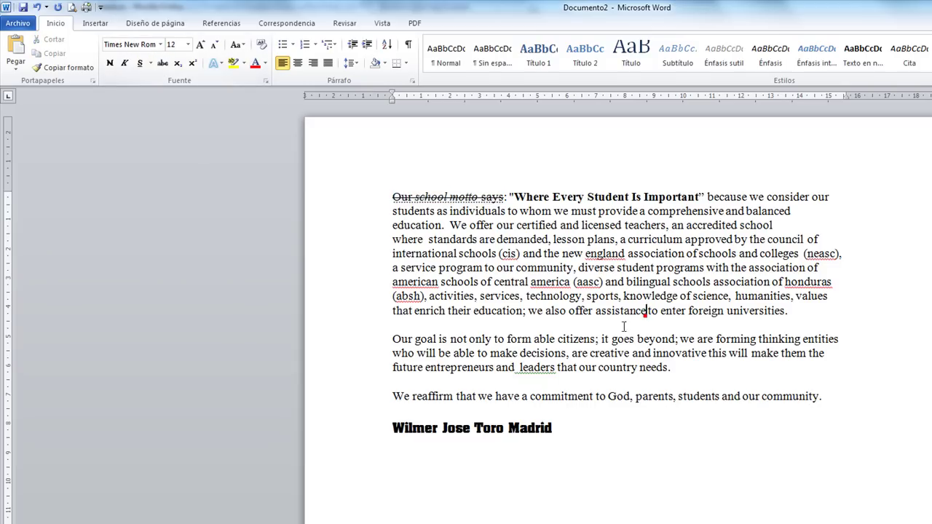
left_click_drag(393, 197, 504, 198)
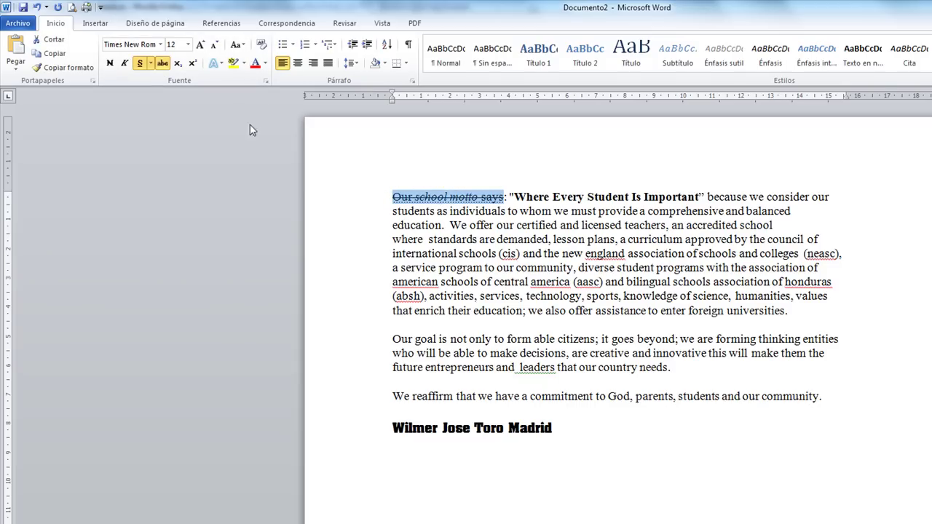
left_click(162, 63)
left_click(582, 277)
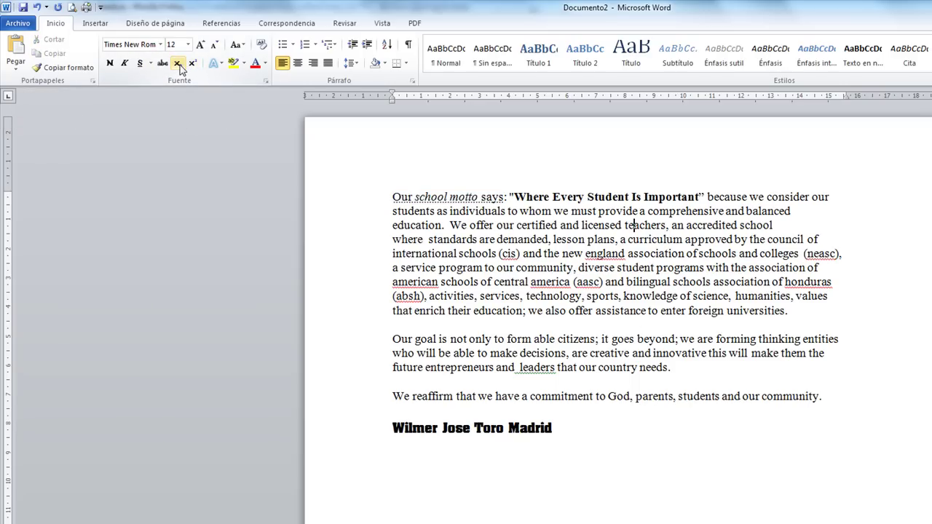
Type '9th' on a new line below the name and make 'th' superscript.
left_click(582, 430)
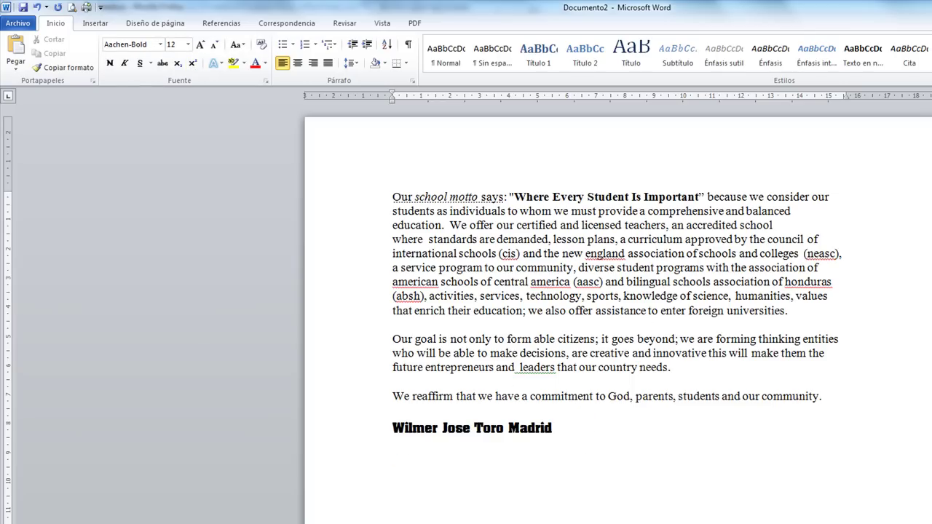
type("9th")
key("shift+Left")
key("shift+Left")
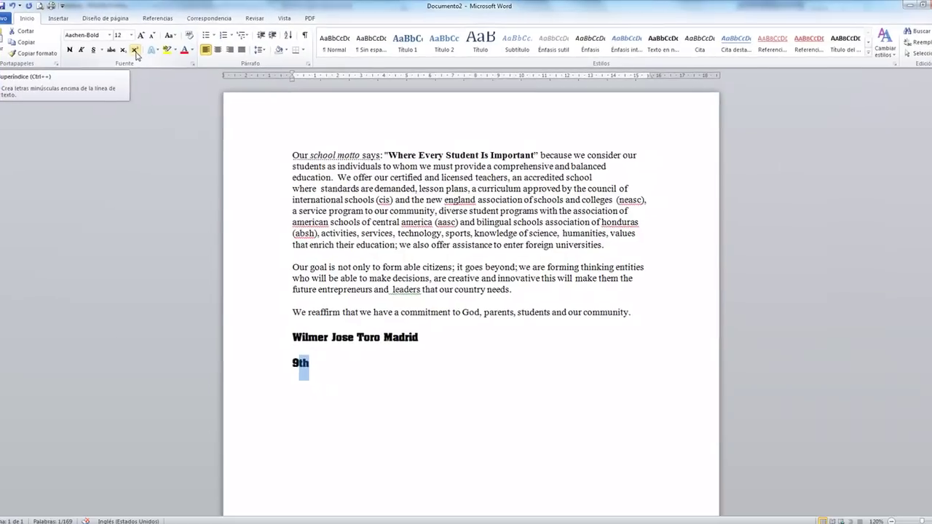
left_click(178, 66)
left_click(407, 441)
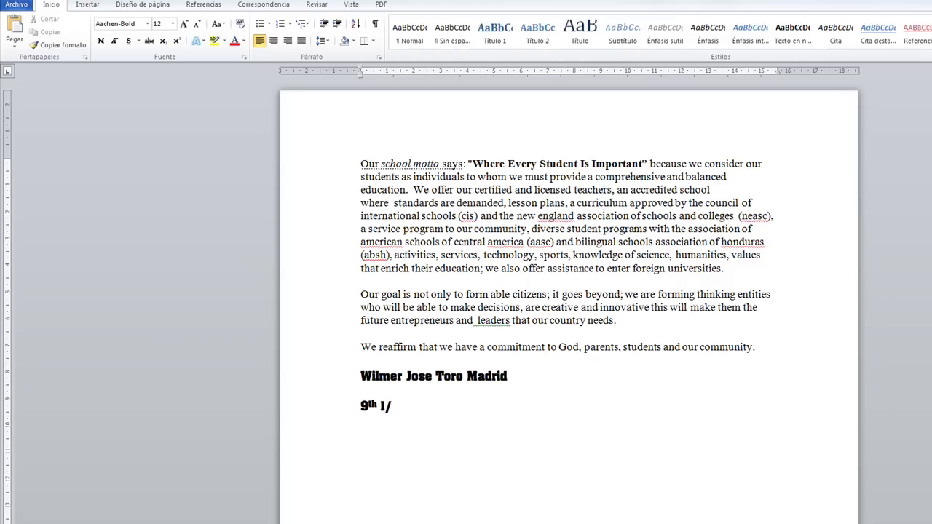
Tab 1/5 further right, superscript the 1 and subscript the 5.
left_click(380, 406)
key("Tab")
left_click(444, 406)
left_click_drag(397, 406, 392, 405)
left_click(176, 42)
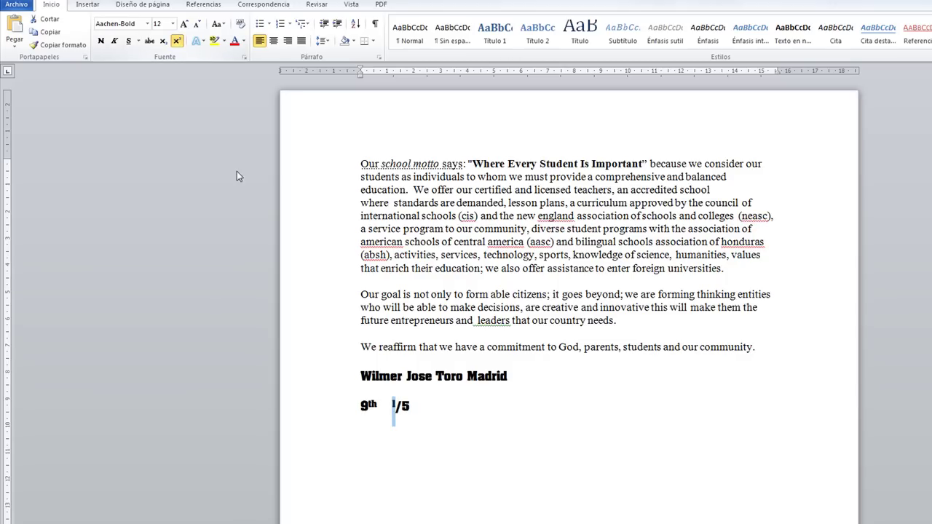
left_click_drag(411, 406, 403, 405)
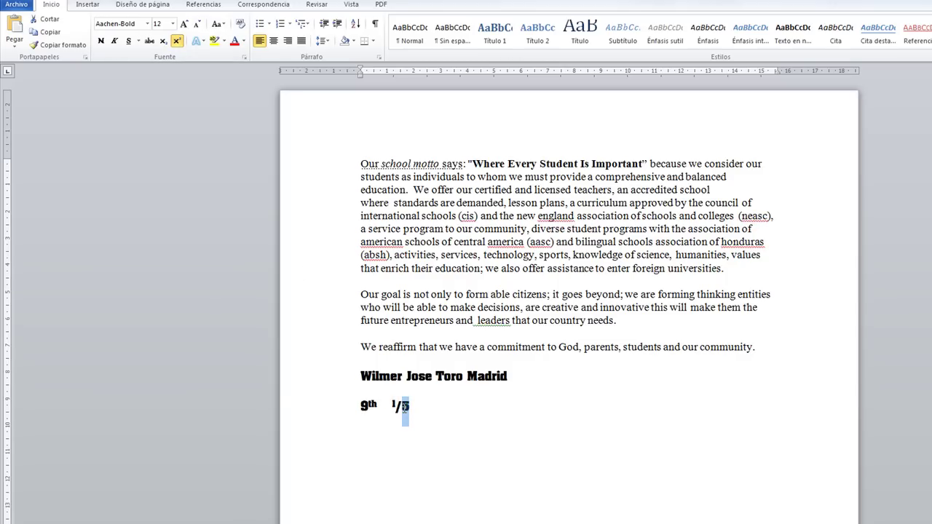
left_click(163, 43)
left_click(454, 422)
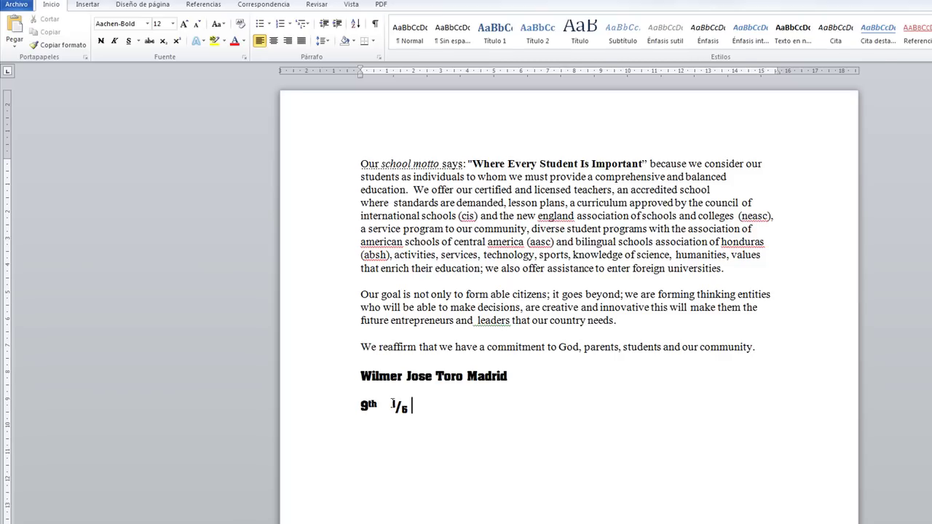
scroll(393, 404, "up", 1)
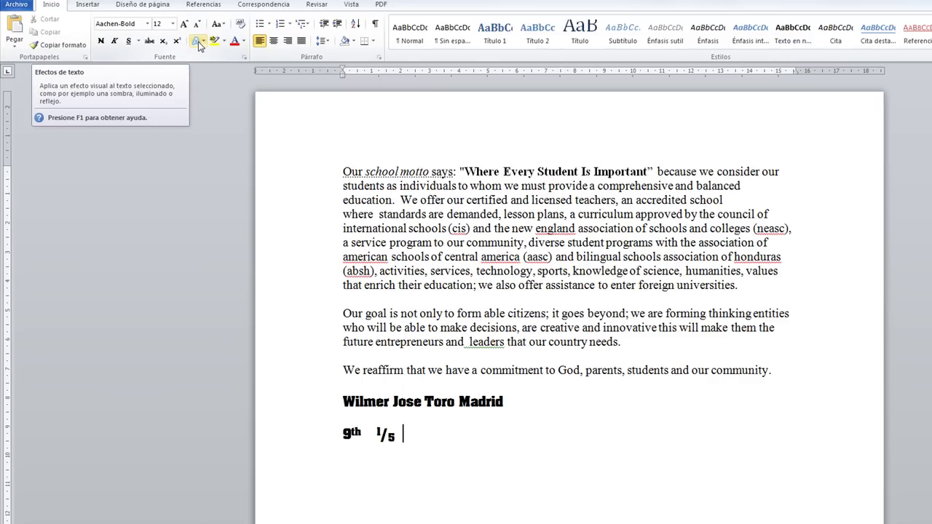
Select the author's name and apply the blue gradient 'A' style from Efectos de texto.
triple_click(421, 436)
left_click_drag(532, 405, 377, 404)
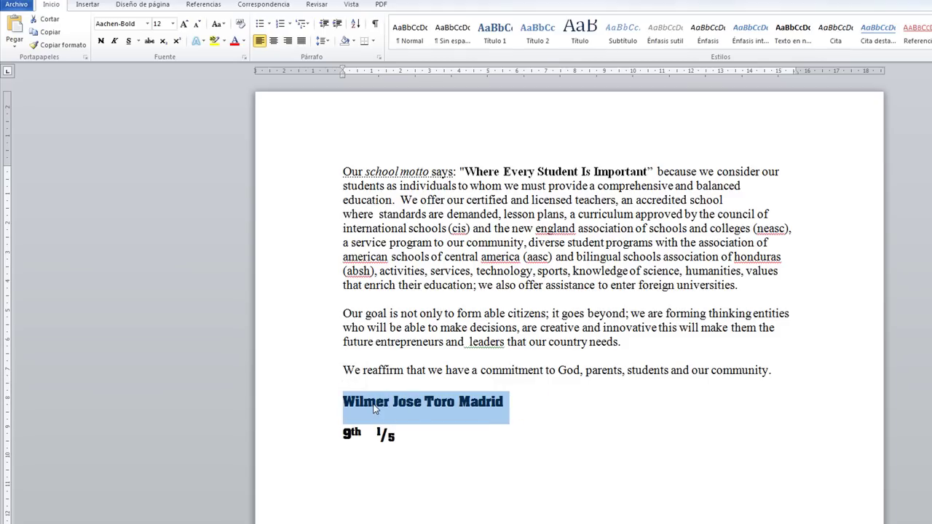
left_click(203, 41)
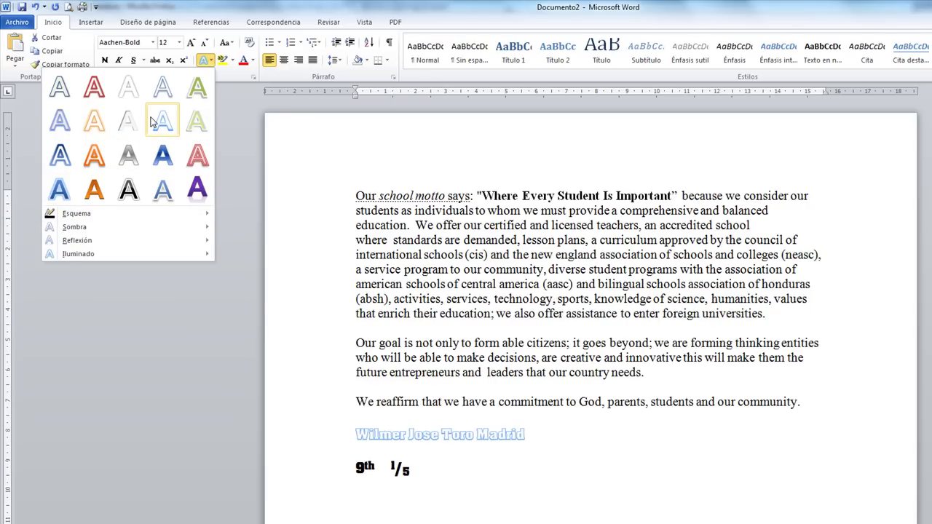
left_click(60, 190)
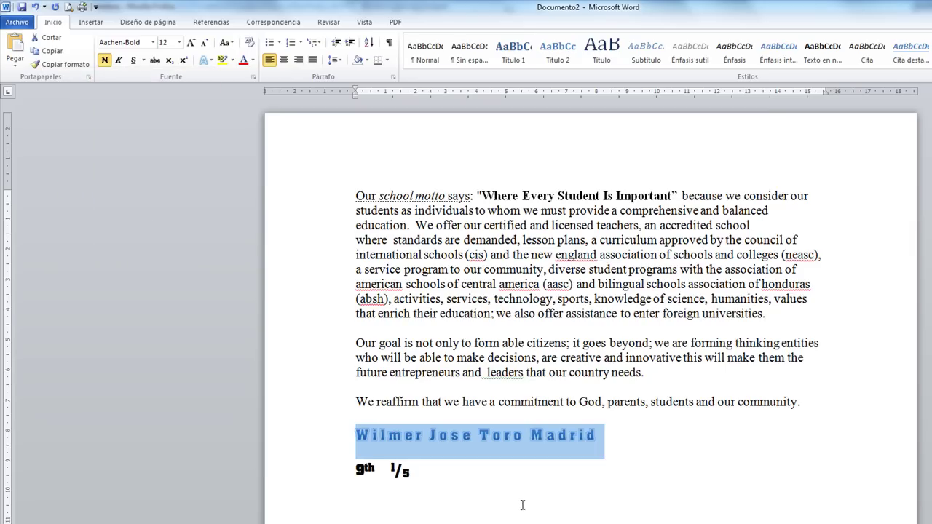
left_click(605, 450)
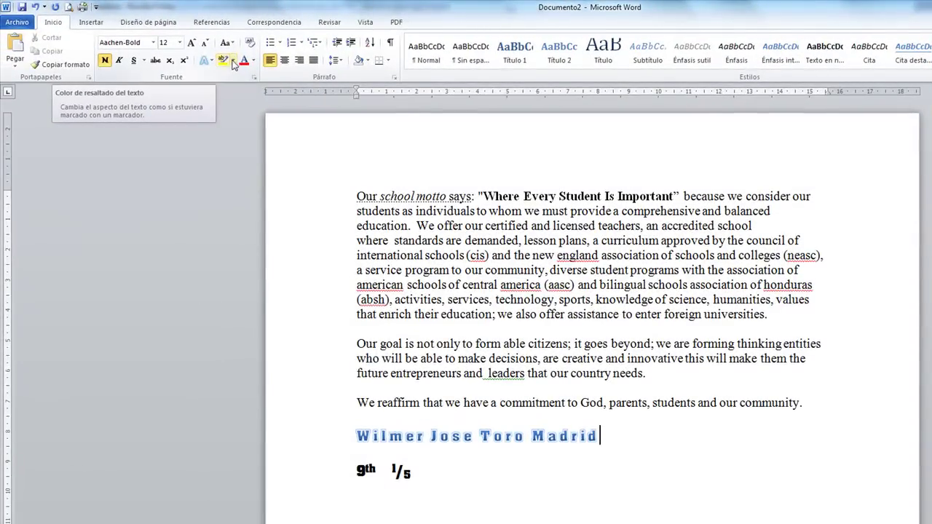
Highlight the 'We reaffirm…' commitment sentence in yellow, then select the motto text.
left_click(232, 62)
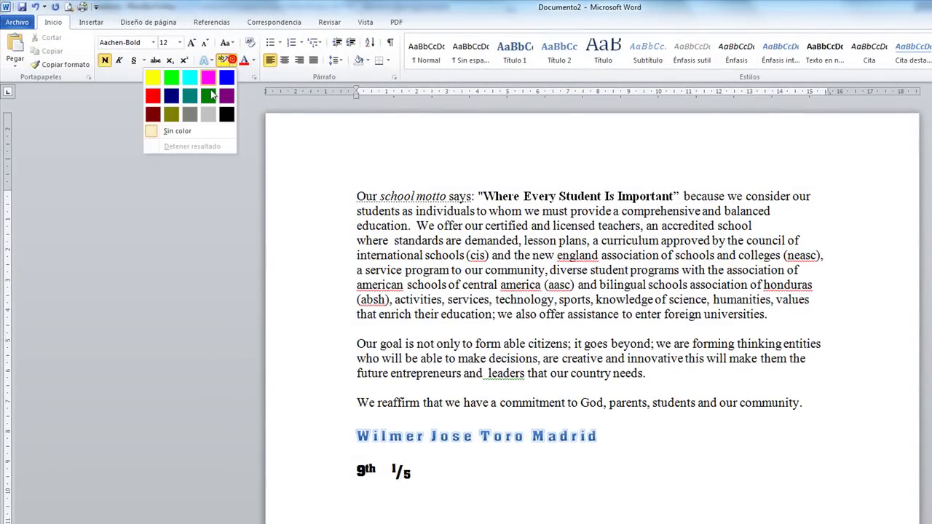
left_click(232, 62)
left_click_drag(355, 404, 806, 410)
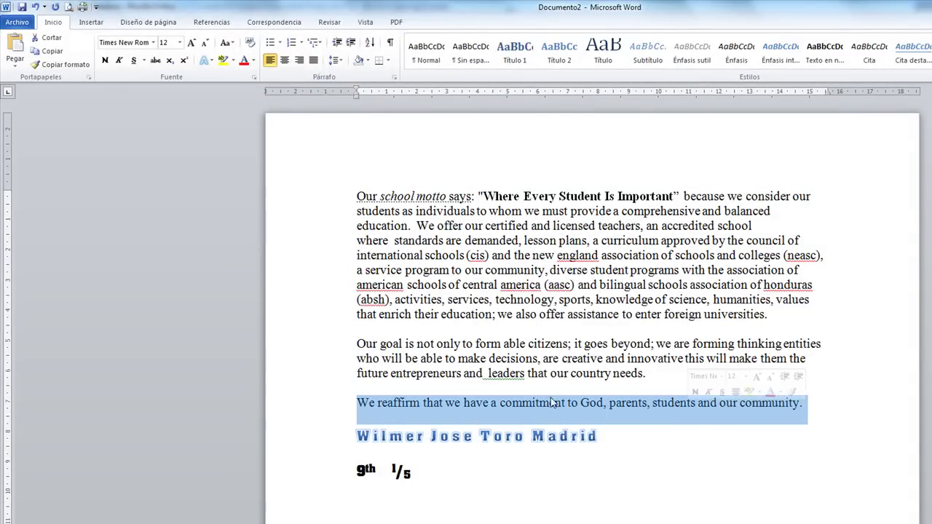
left_click(223, 61)
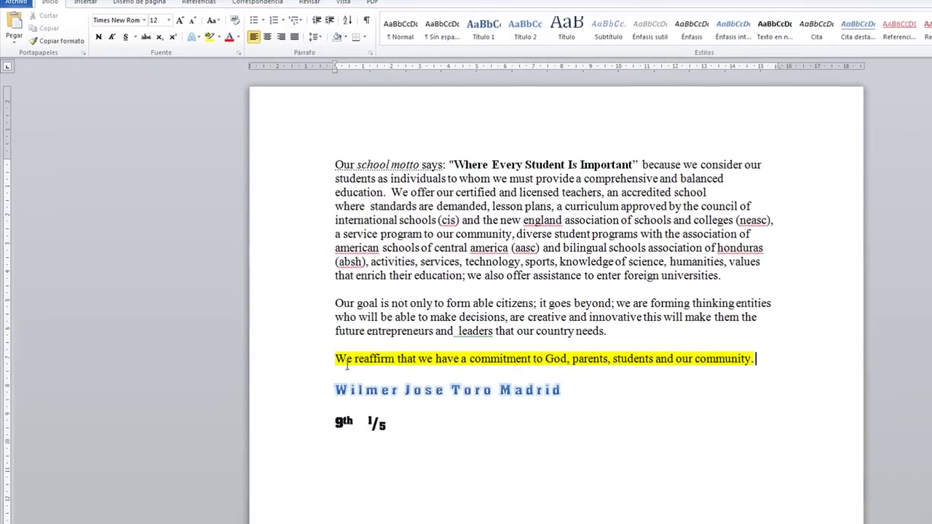
left_click(357, 405)
left_click_drag(341, 370, 752, 369)
left_click(713, 360)
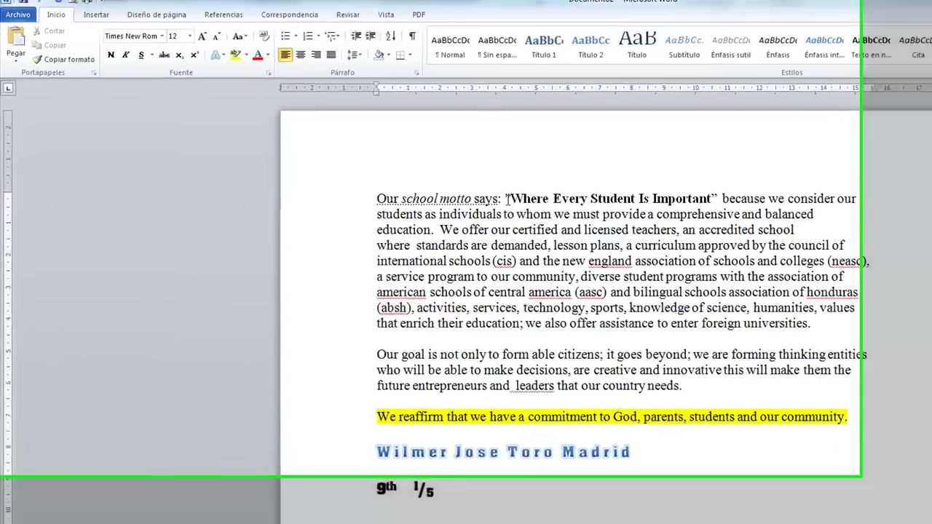
left_click_drag(453, 164, 637, 170)
Select the whole first paragraph and preview the Más colores custom colour chooser, then cancel it.
left_click_drag(779, 233, 773, 224)
left_click(732, 327)
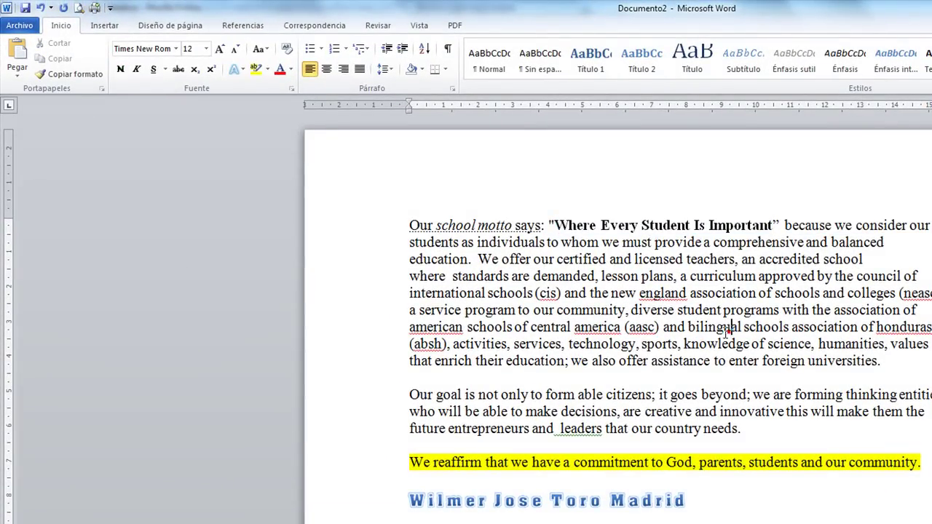
triple_click(407, 227)
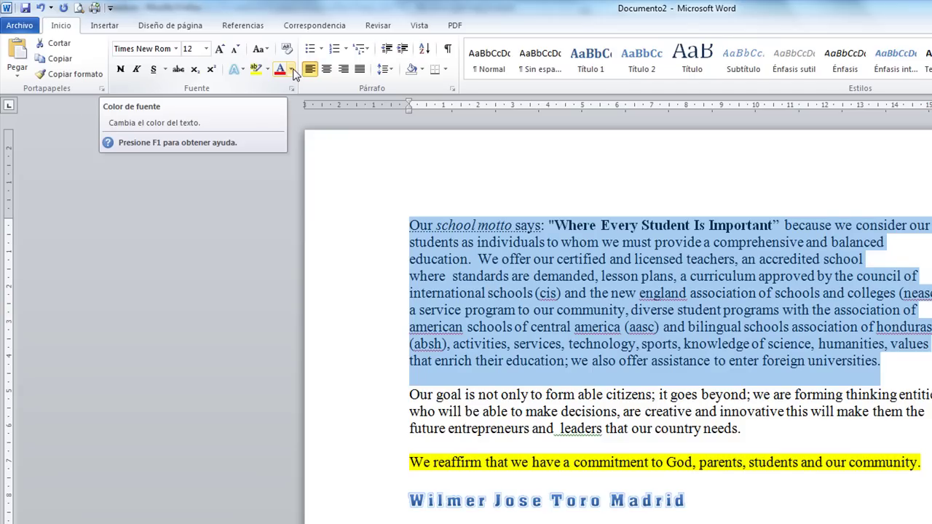
left_click(291, 69)
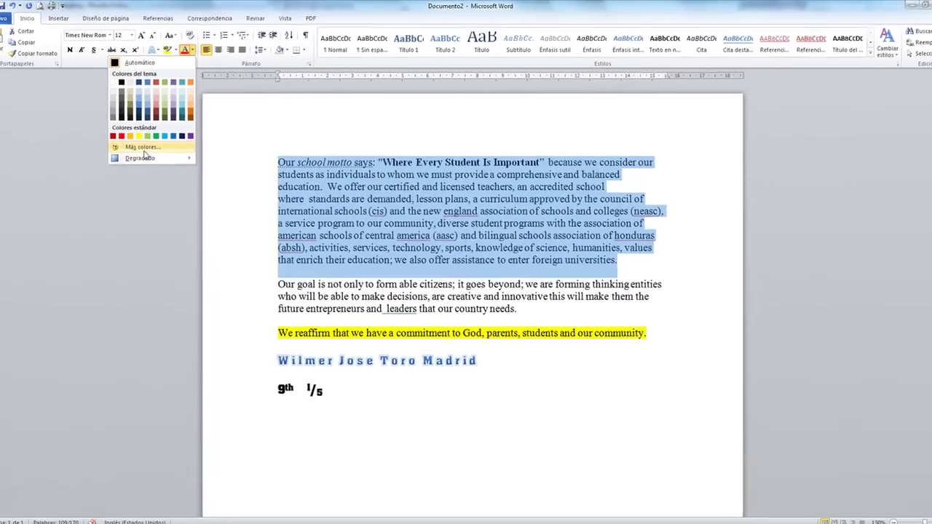
left_click(142, 148)
left_click(442, 191)
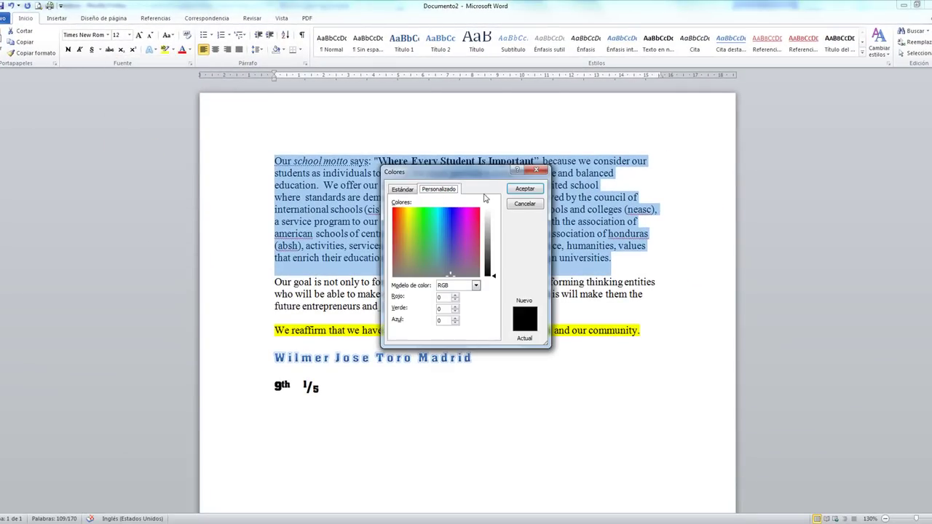
left_click(524, 203)
Colour the paragraph dark orange (Anaranjado, Énfasis 6, Oscuro 50%).
left_click(189, 49)
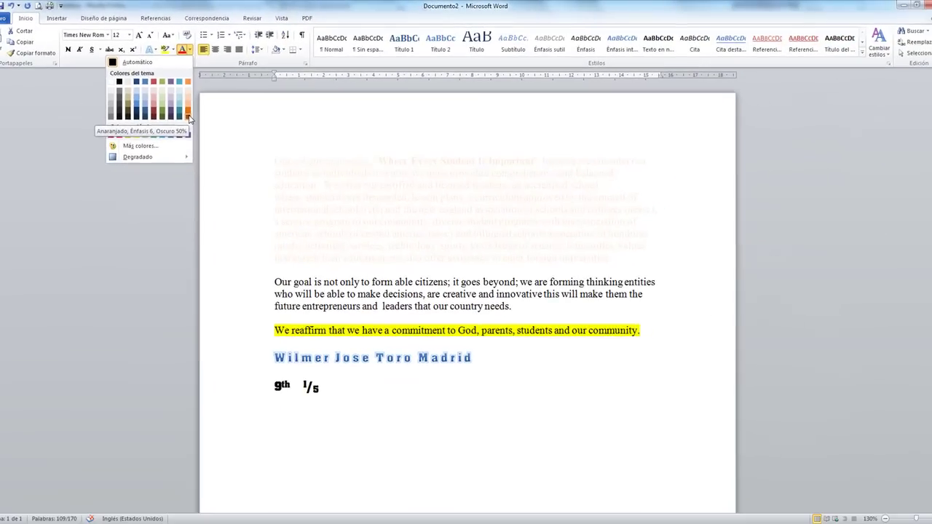
left_click(264, 166)
left_click(484, 207)
left_click_drag(274, 159, 612, 265)
left_click(626, 269)
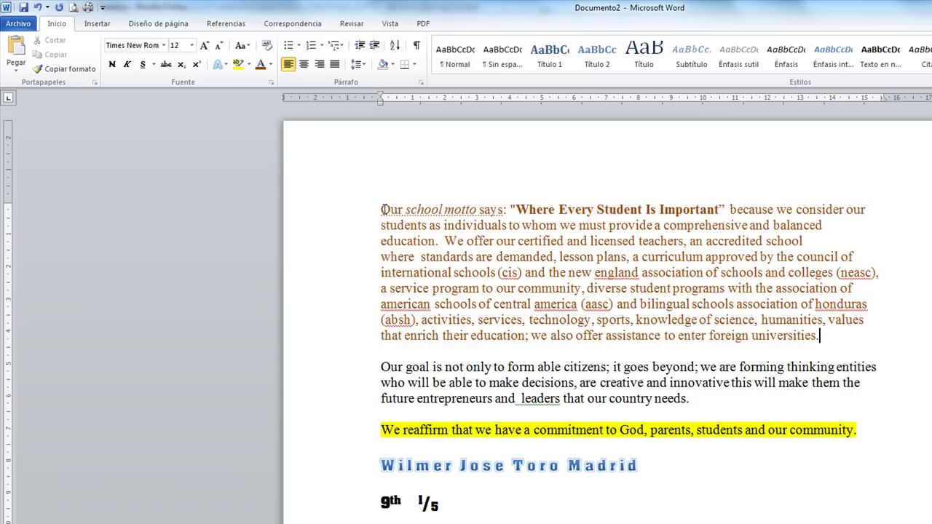
left_click_drag(379, 209, 846, 345)
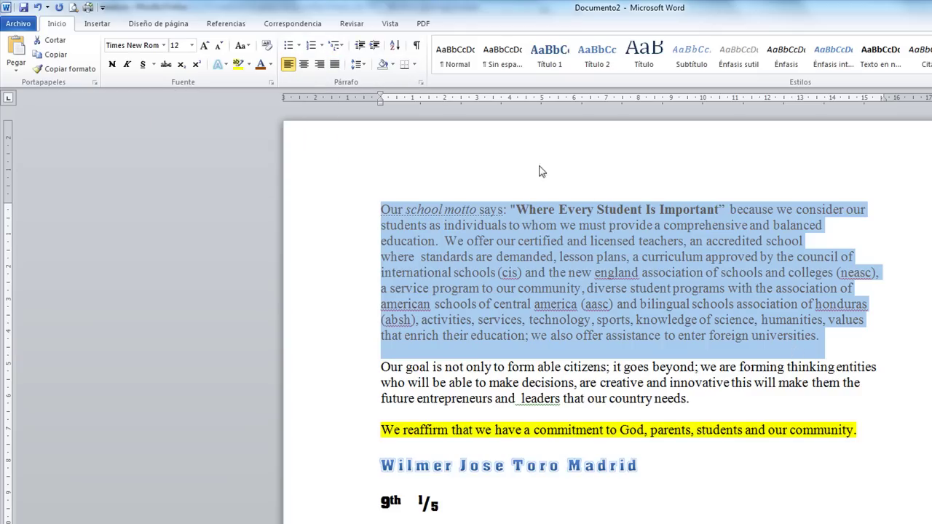
left_click(304, 65)
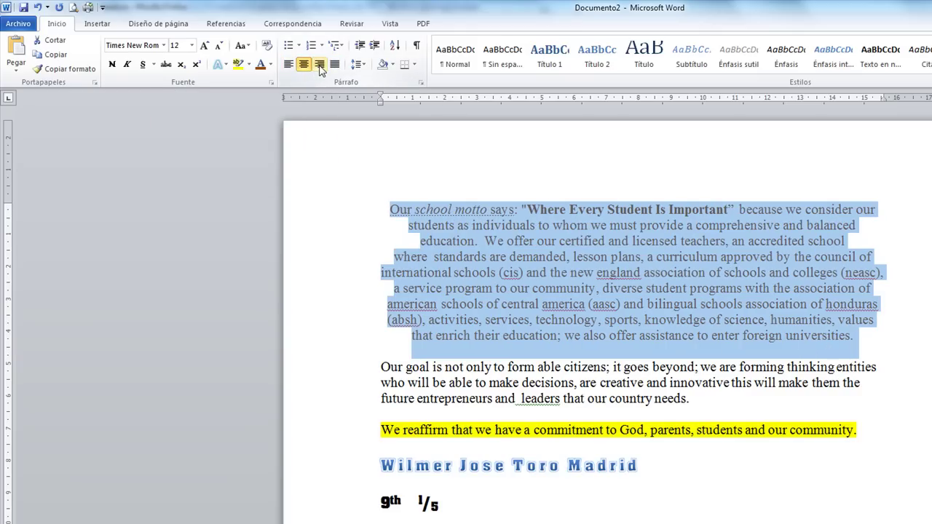
left_click(320, 65)
left_click(334, 65)
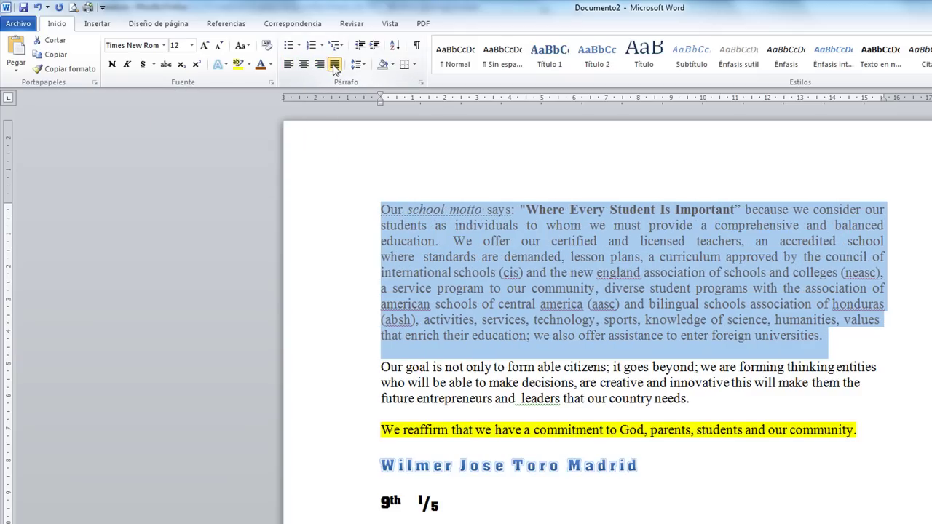
left_click(291, 67)
left_click(303, 64)
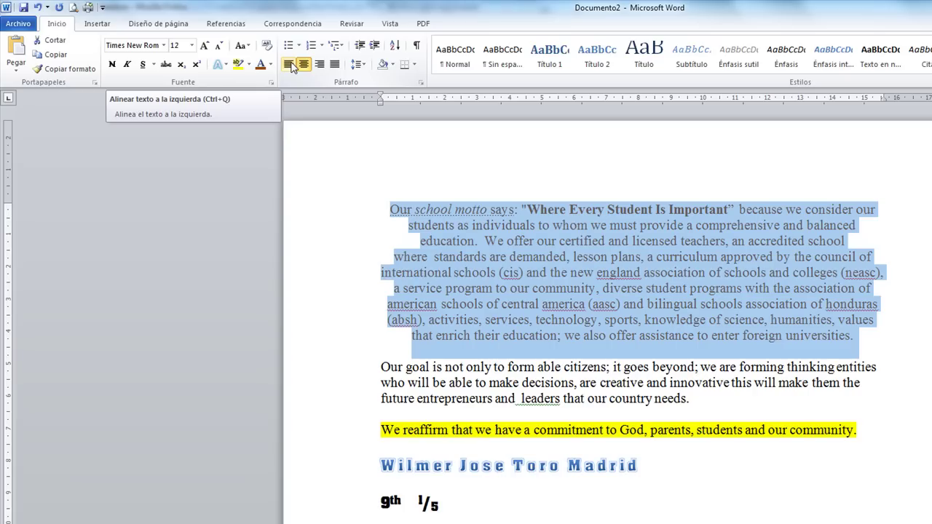
left_click(291, 65)
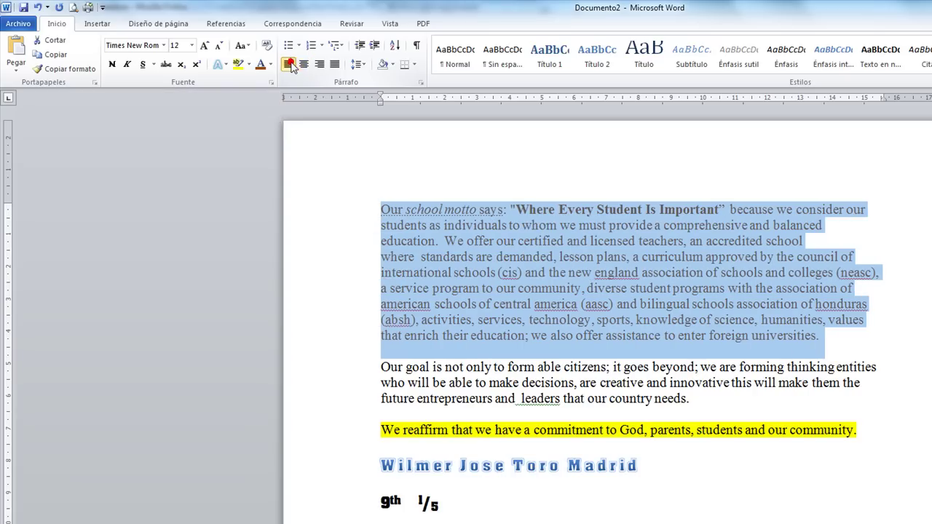
left_click(334, 65)
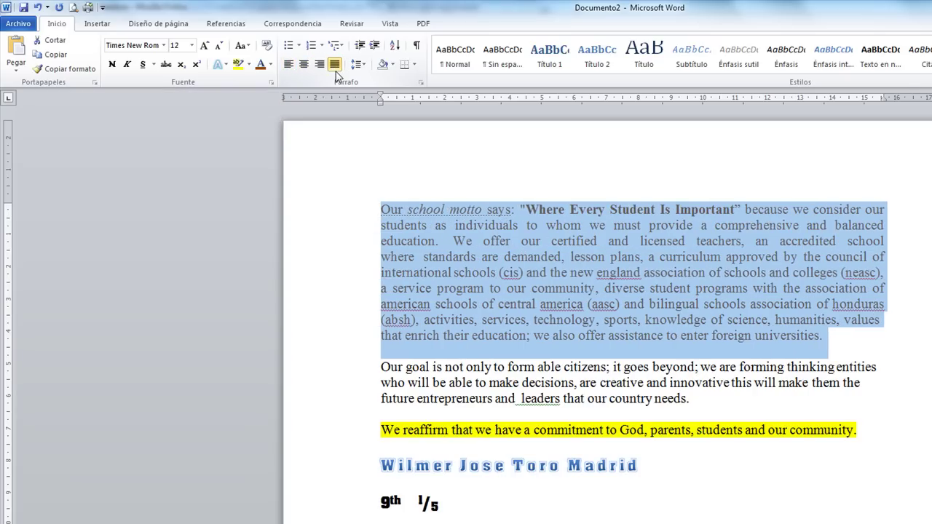
left_click(289, 65)
left_click(591, 284)
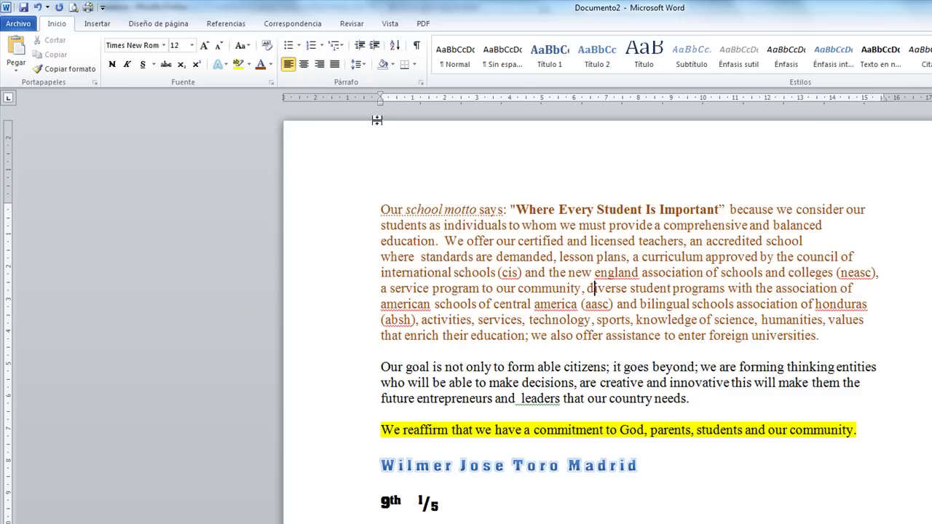
Try 3.0 line spacing on the first paragraph, then undo it.
mouse_move(379, 211)
left_mouse_down()
mouse_move(403, 230)
mouse_move(524, 258)
mouse_move(859, 321)
mouse_move(815, 333)
left_mouse_up()
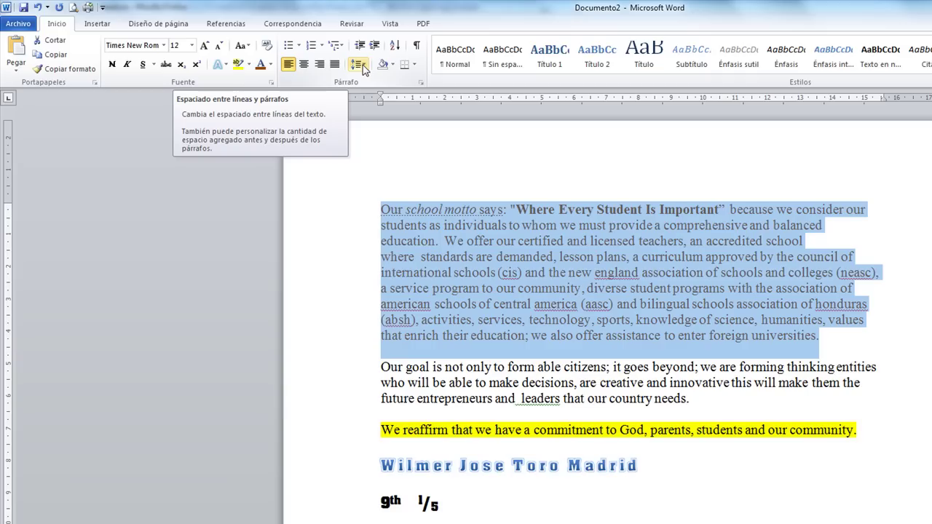
left_click(363, 65)
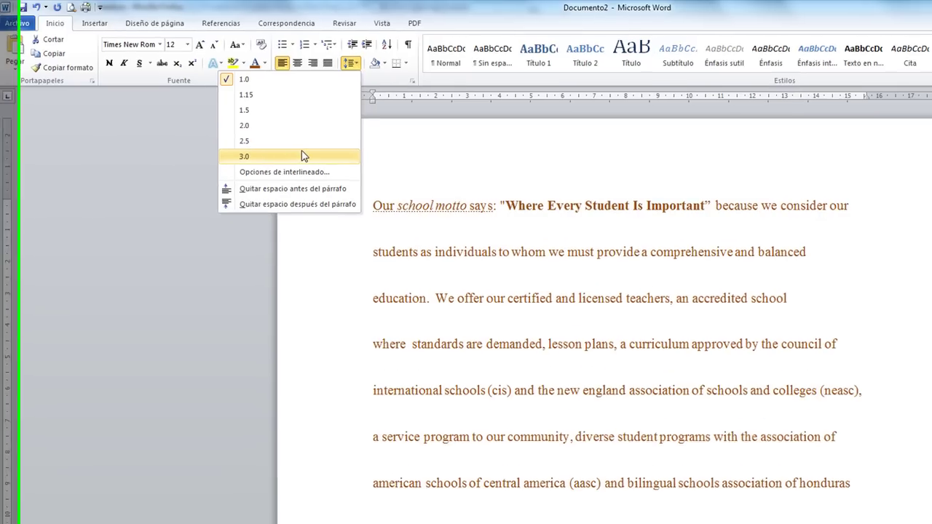
left_click(309, 159)
left_click(588, 219)
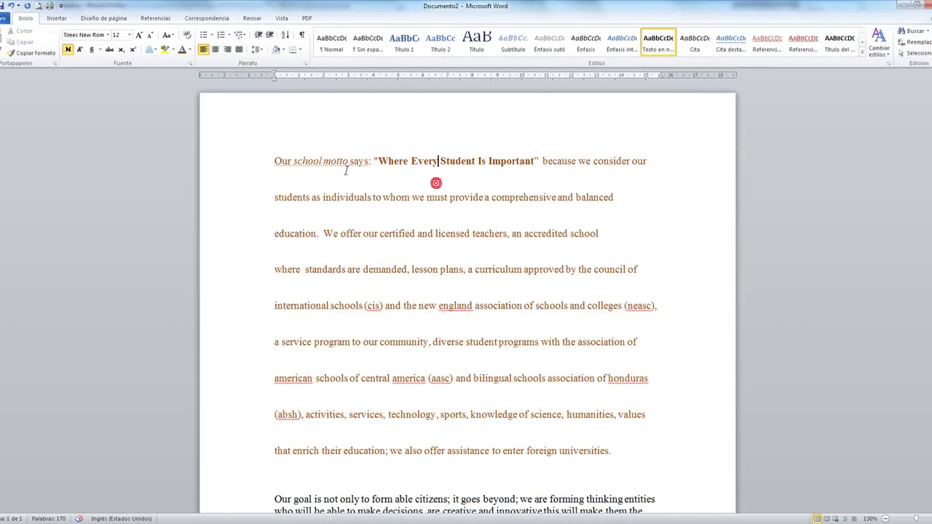
left_click_drag(274, 161, 599, 251)
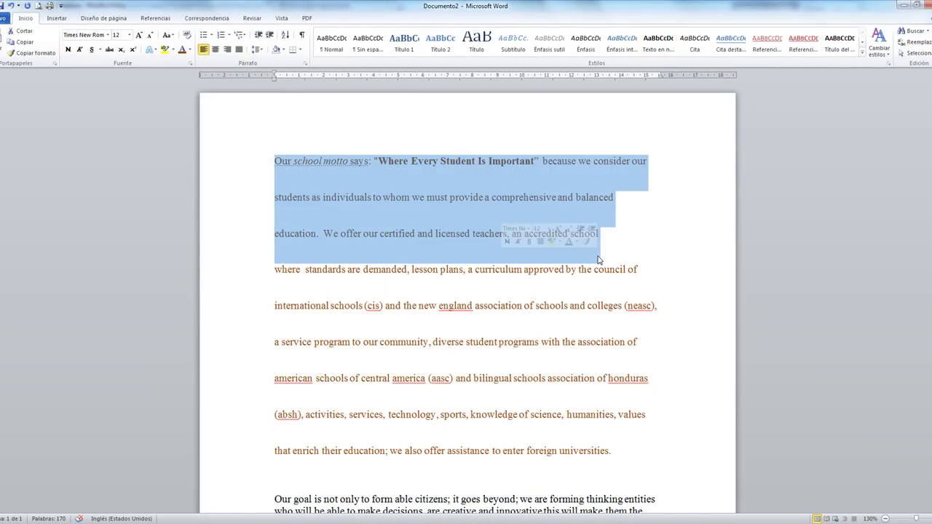
key("ctrl+z")
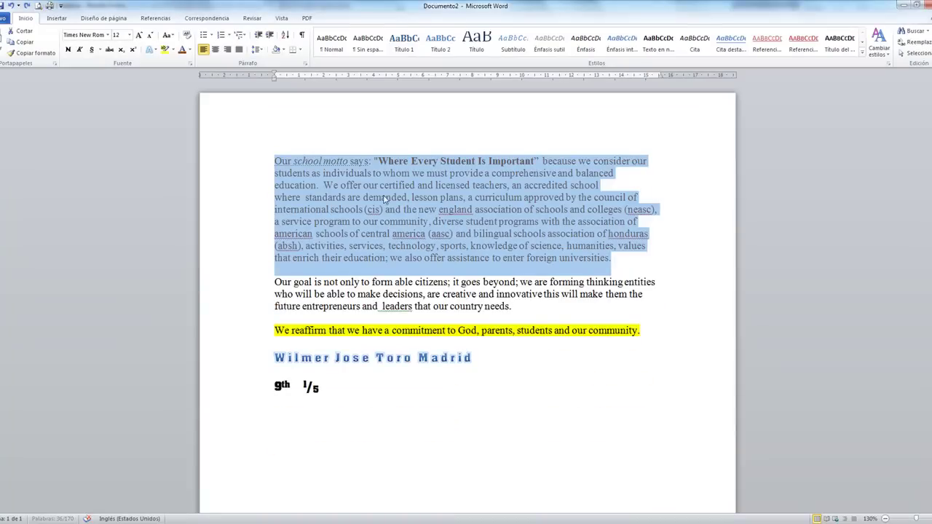
Set the first paragraph's line spacing to 1.5.
left_click(258, 49)
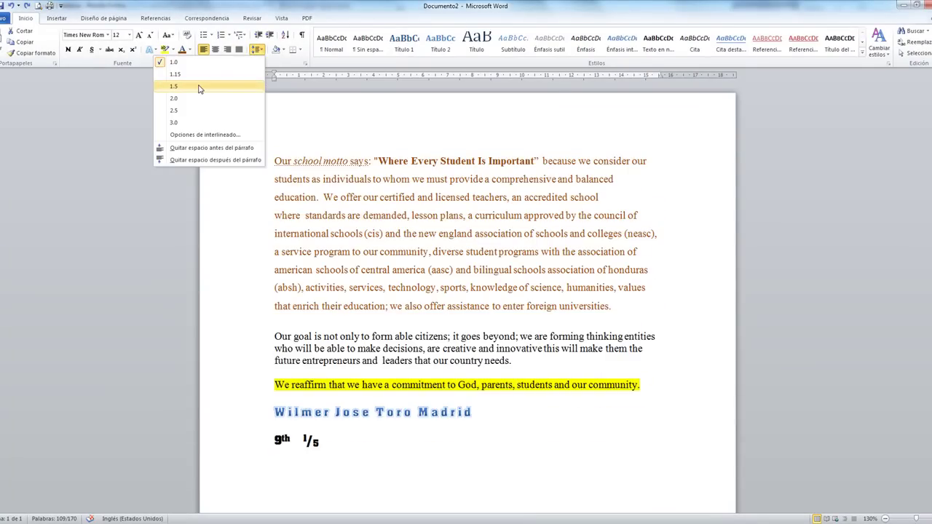
left_click(201, 87)
left_click(504, 198)
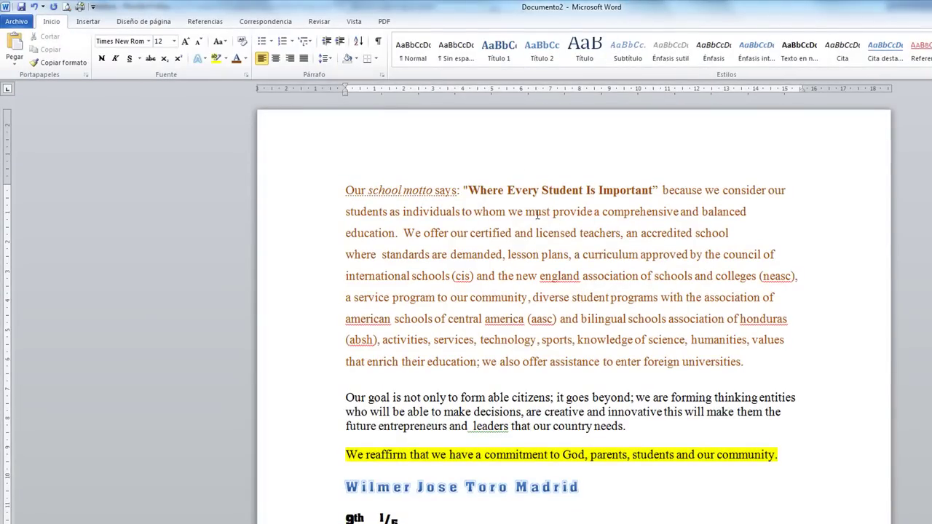
left_click(537, 213)
left_click(821, 331)
left_click(776, 357)
left_click_drag(764, 353, 316, 188)
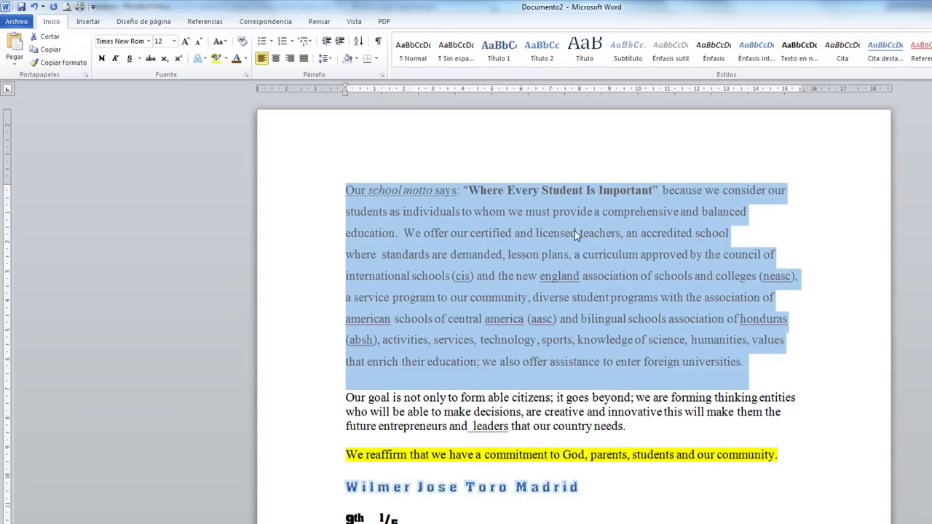
left_click(339, 41)
left_click(327, 41)
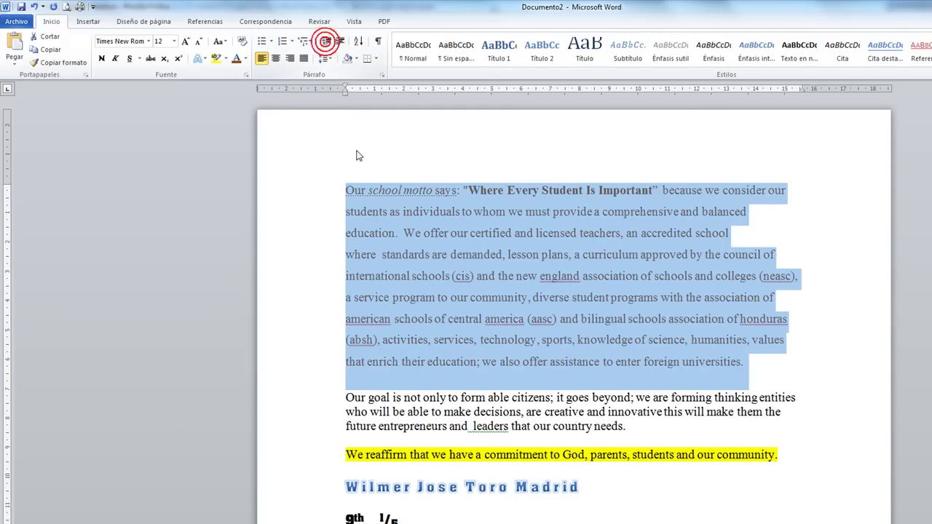
left_click(345, 190)
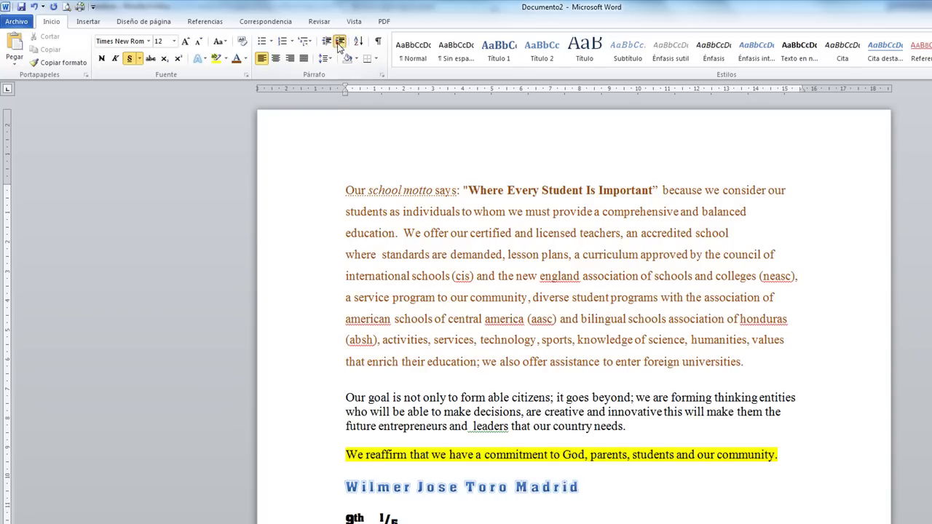
left_click(338, 41)
left_click(326, 43)
left_click(753, 359)
left_click(347, 188)
left_click(331, 41)
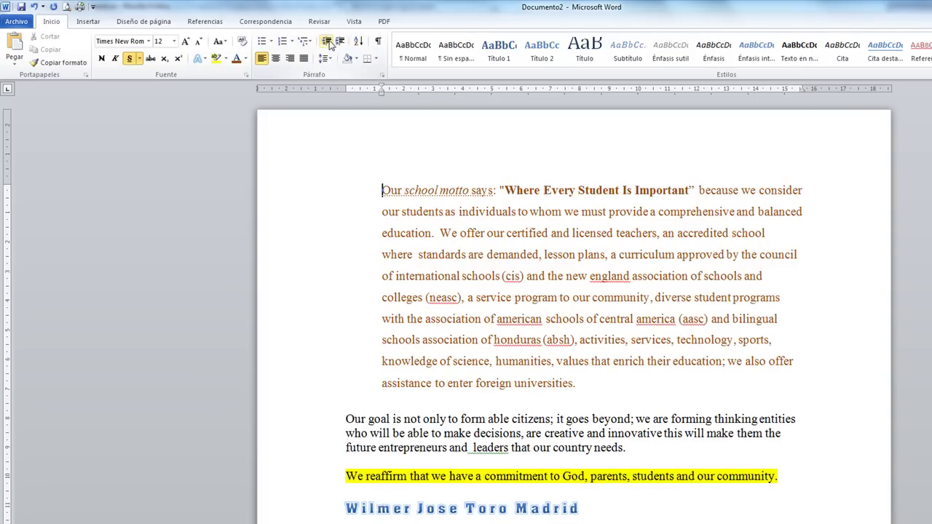
left_click(327, 43)
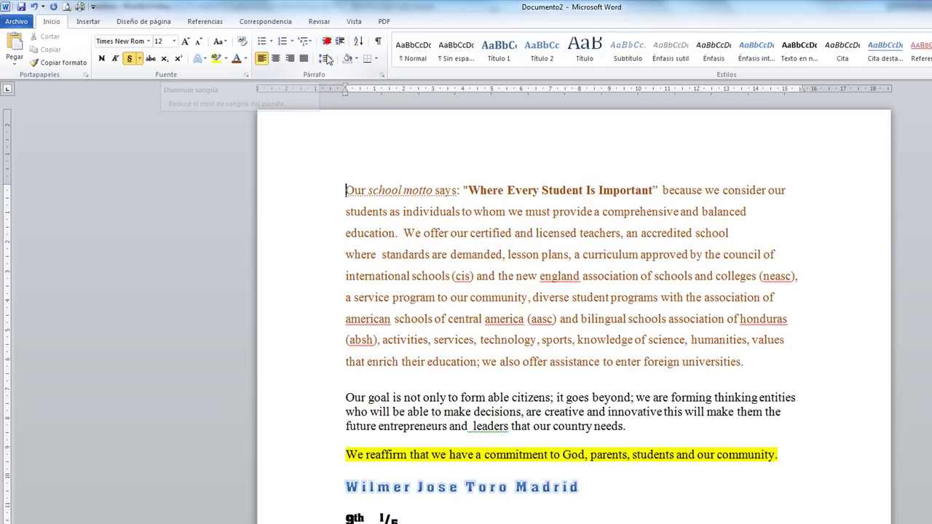
left_click(339, 42)
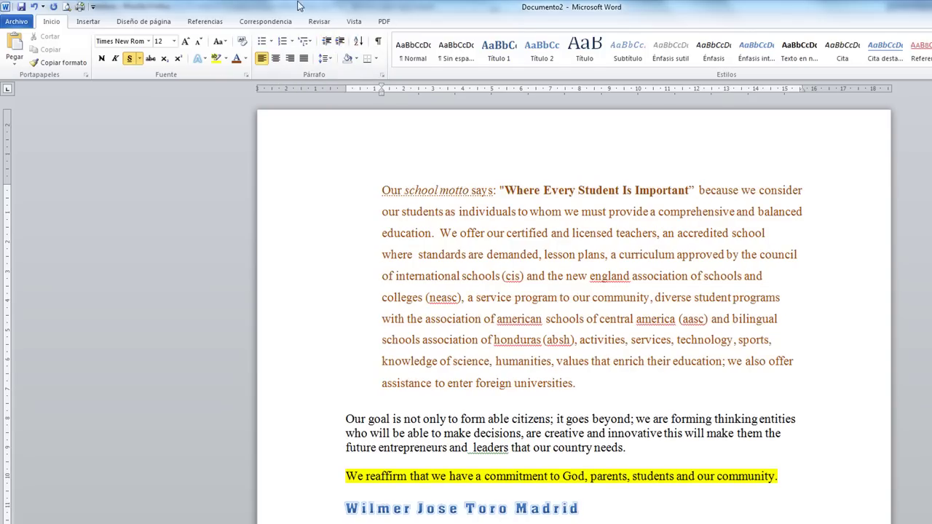
left_click(327, 44)
Justify and indent the 'Our goal' paragraph.
left_click_drag(345, 398, 630, 431)
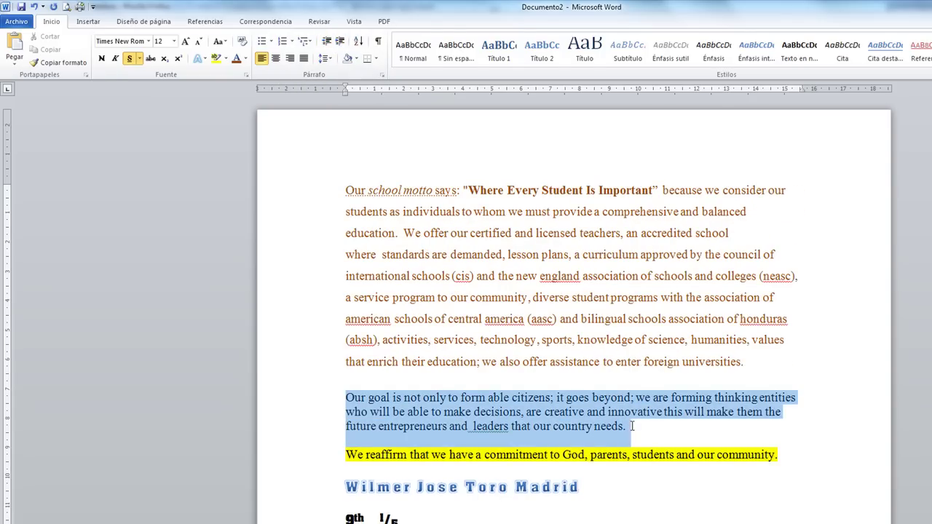
left_click(339, 42)
left_click_drag(744, 432, 361, 395)
left_click(304, 58)
left_click(327, 43)
left_click(339, 42)
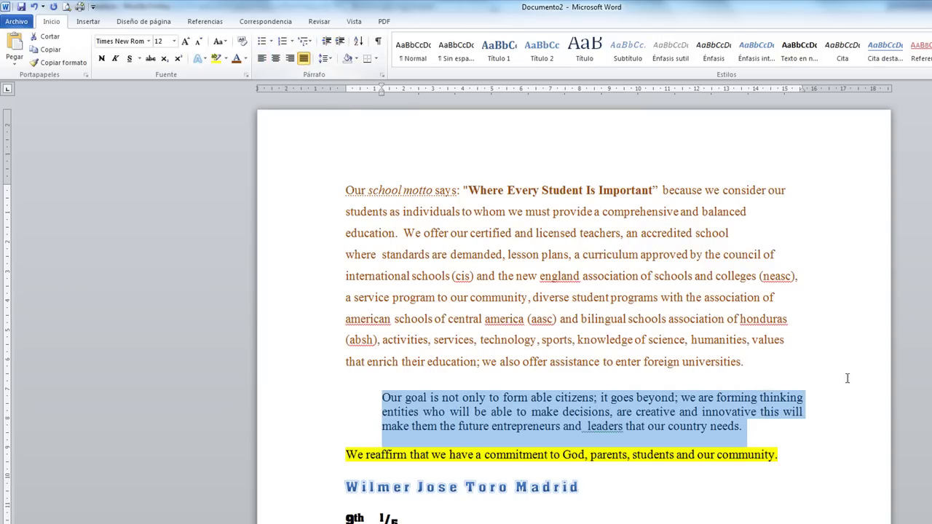
left_click(894, 399)
Start an empty new line after '9th 1/5'.
left_click_drag(773, 428, 383, 386)
left_click(383, 386)
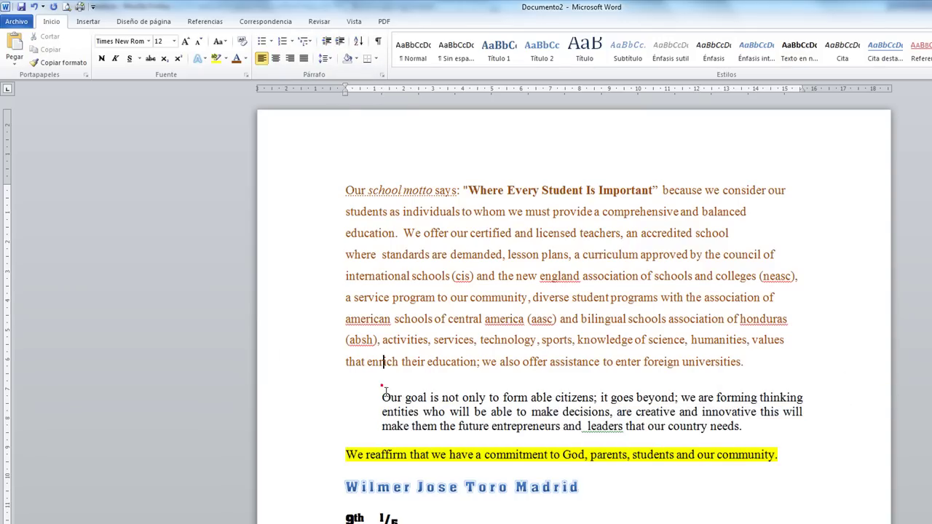
left_click(429, 230)
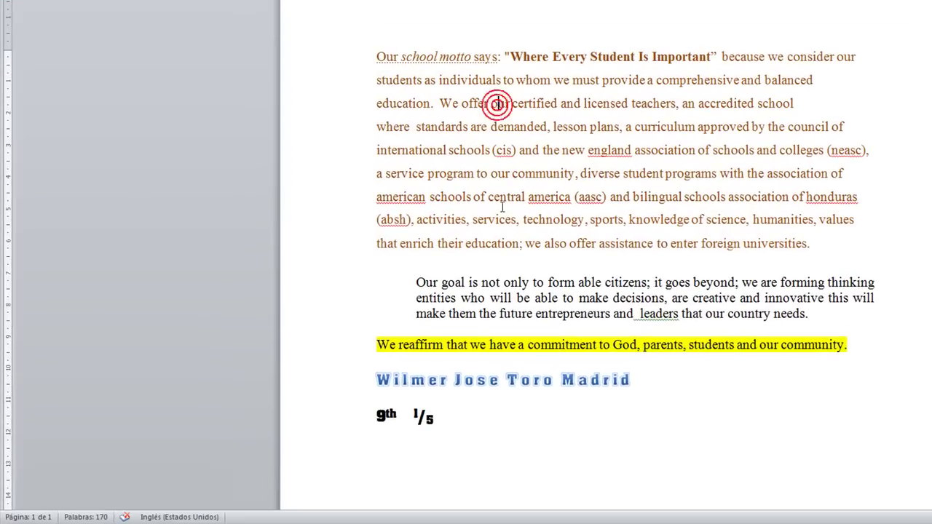
left_click(614, 484)
left_click(558, 421)
key("Return")
scroll(593, 303, "down", 4)
scroll(634, 302, "up", 2)
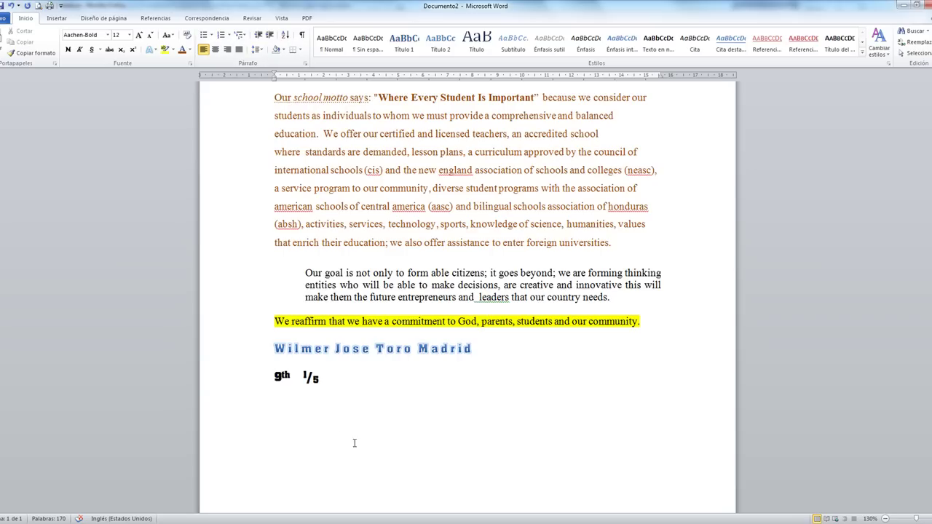
Create a bulleted list with the items One, Two, Three, Four, Five, Six.
left_click(204, 35)
type("One")
key("Return")
type("Two")
key("Return")
type("Ther")
key("BackSpace")
key("BackSpace")
type("ree")
key("Return")
type("Four")
key("Return")
type("Five")
key("Return")
type("Six")
key("Return")
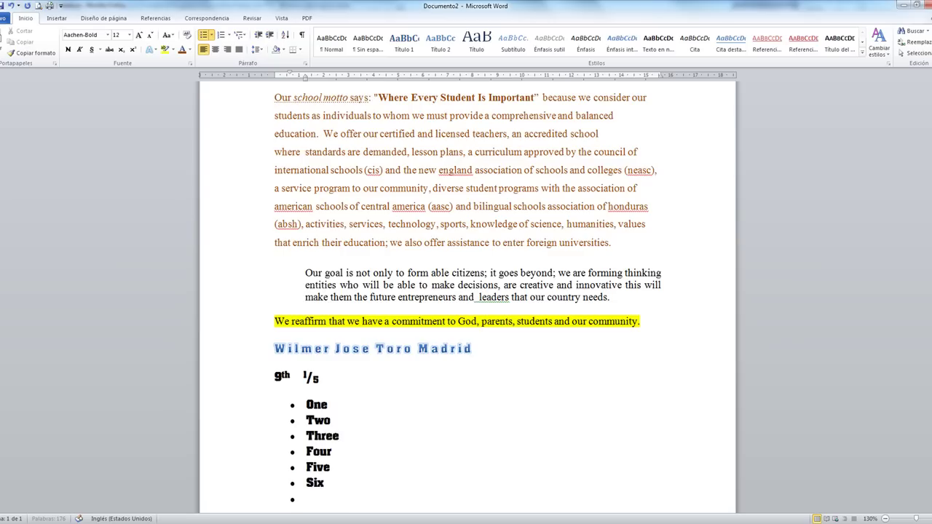
key("BackSpace")
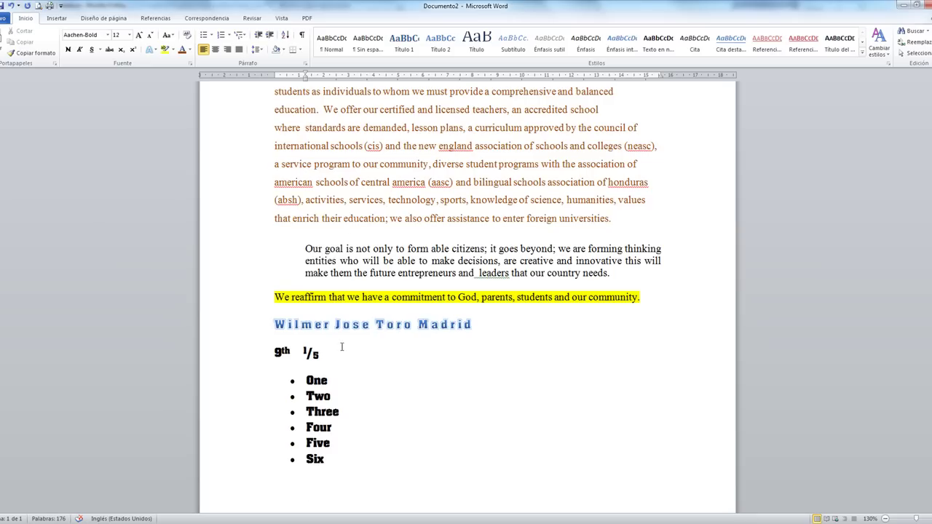
Select the motto and goal paragraphs.
left_click(354, 274)
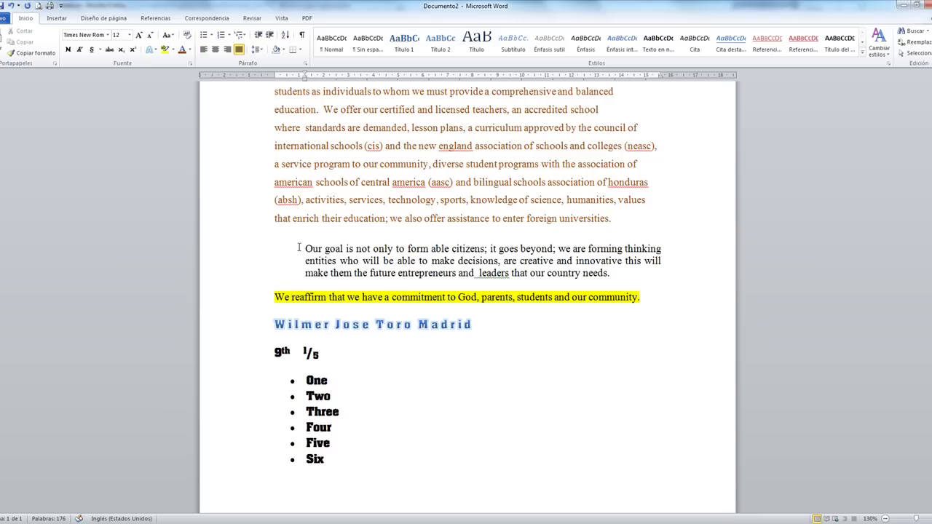
scroll(408, 272, "up", 2)
left_click_drag(286, 136, 646, 342)
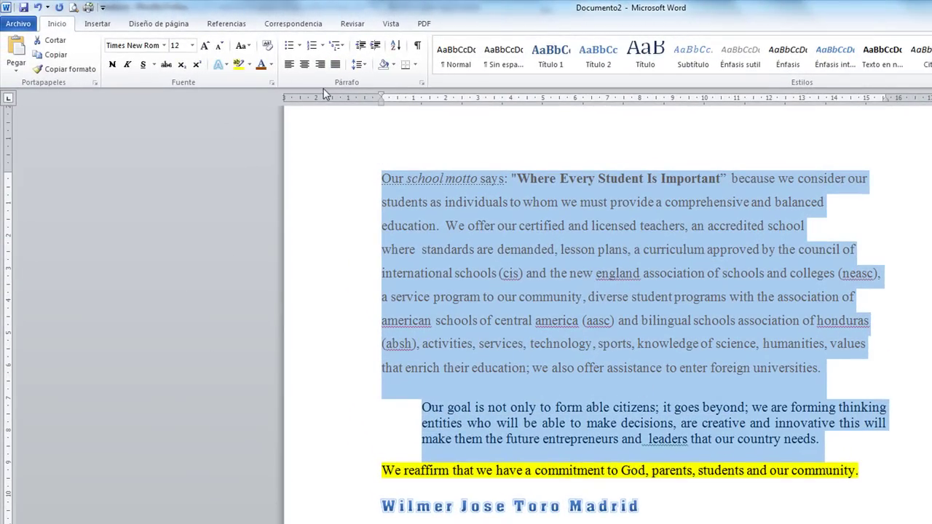
Apply bullets to the motto and goal paragraphs.
left_click(289, 45)
left_click(458, 225)
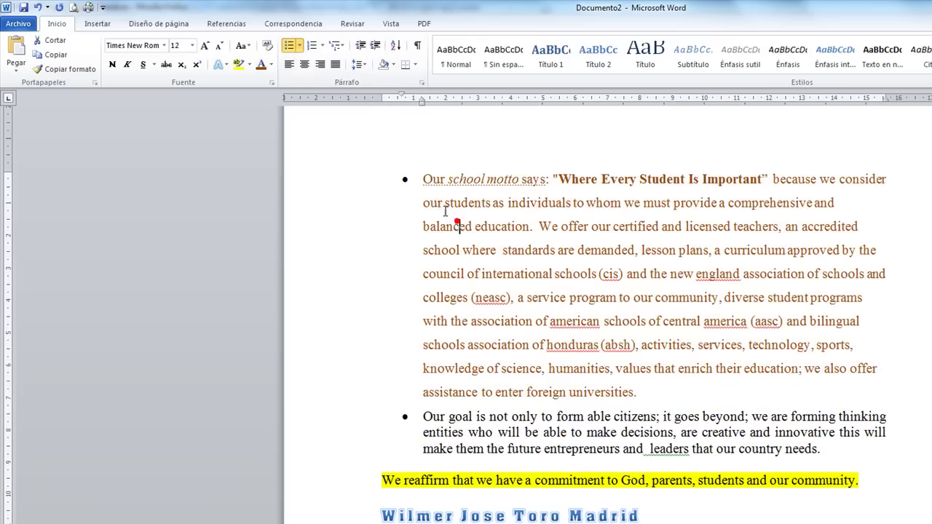
left_click(667, 434)
left_click(467, 206)
left_click(620, 429)
left_click(647, 374)
left_click(670, 386)
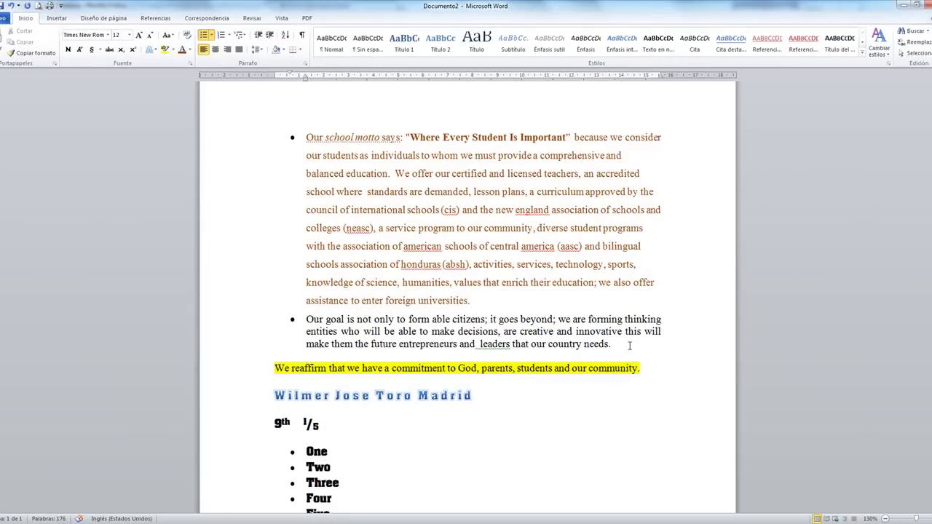
Remove the bullets from both paragraphs, leaving them as plain text.
left_click_drag(630, 346, 208, 121)
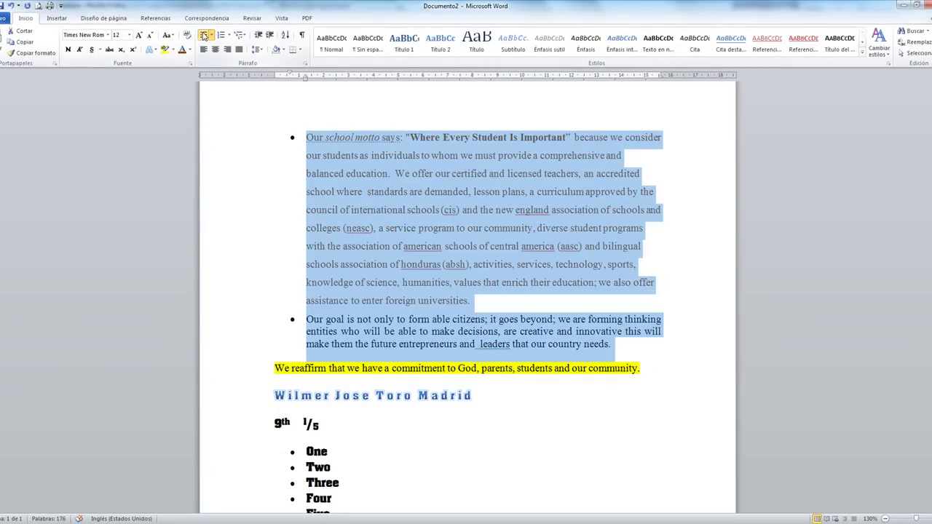
left_click(204, 35)
left_click(205, 35)
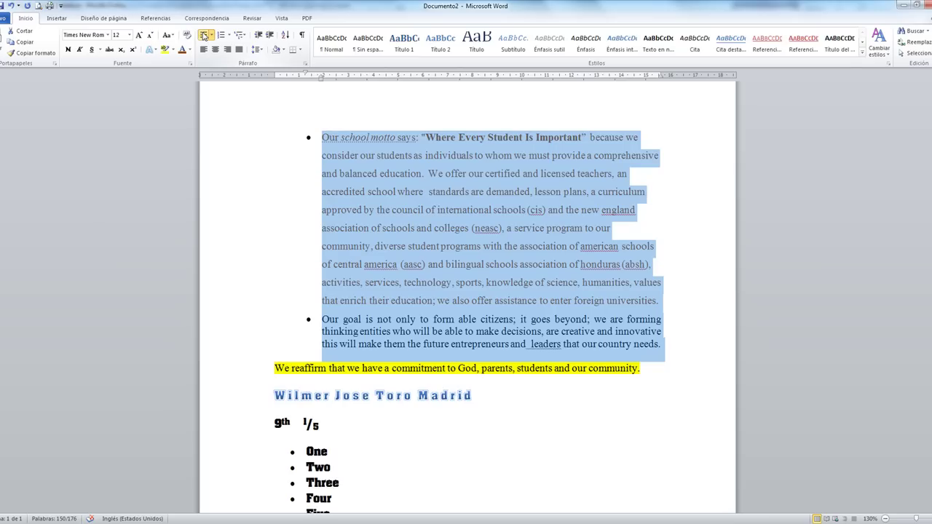
left_click(205, 35)
left_click(204, 35)
left_click(204, 35)
scroll(366, 316, "down", 3)
left_click(401, 343)
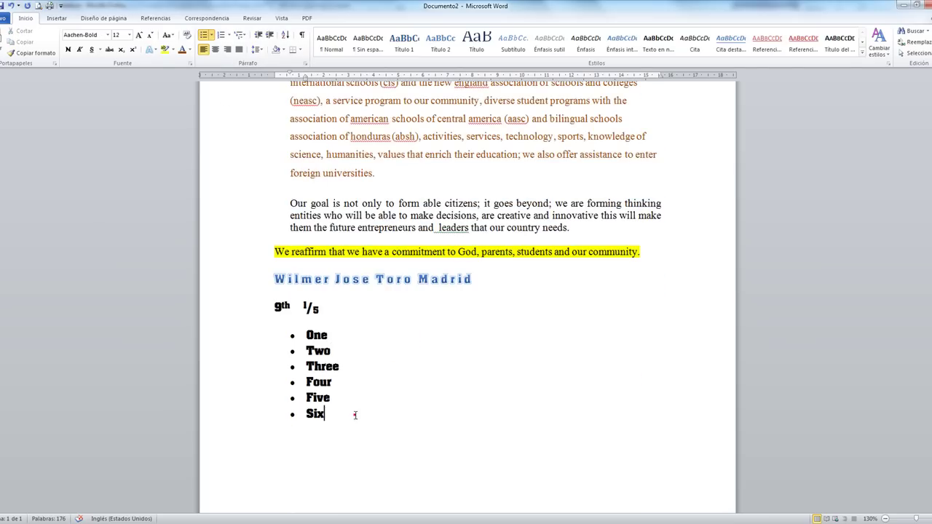
Toggle the One–Six list between numbering and bullets, ending on bullets.
left_click_drag(349, 416, 279, 333)
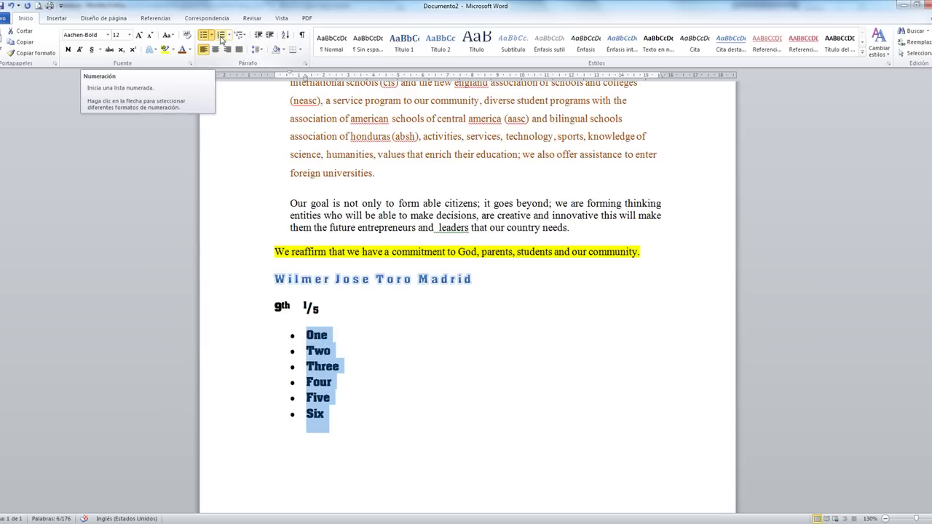
left_click(222, 37)
left_click(204, 37)
left_click(221, 37)
left_click(204, 36)
left_click(220, 37)
left_click(204, 36)
left_click(221, 36)
left_click(205, 37)
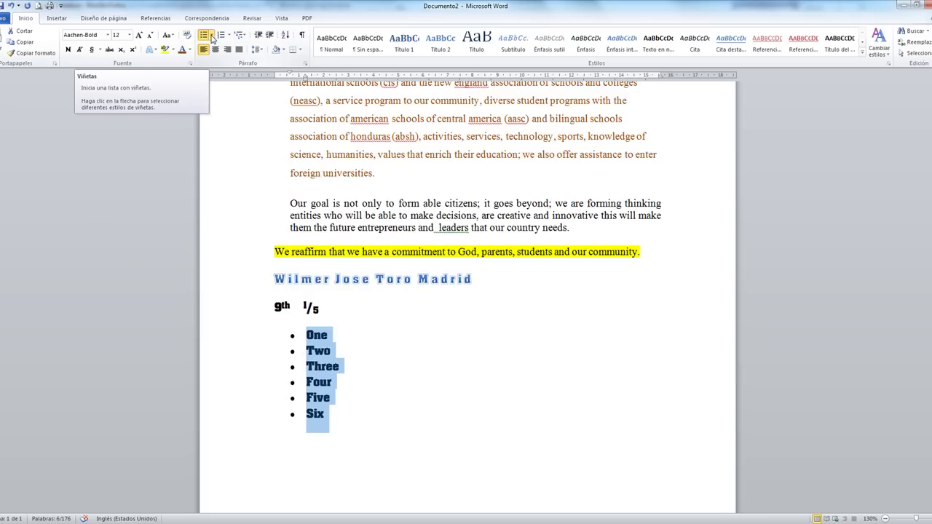
Try hollow-circle and then arrow bullet styles on the list.
left_click(212, 36)
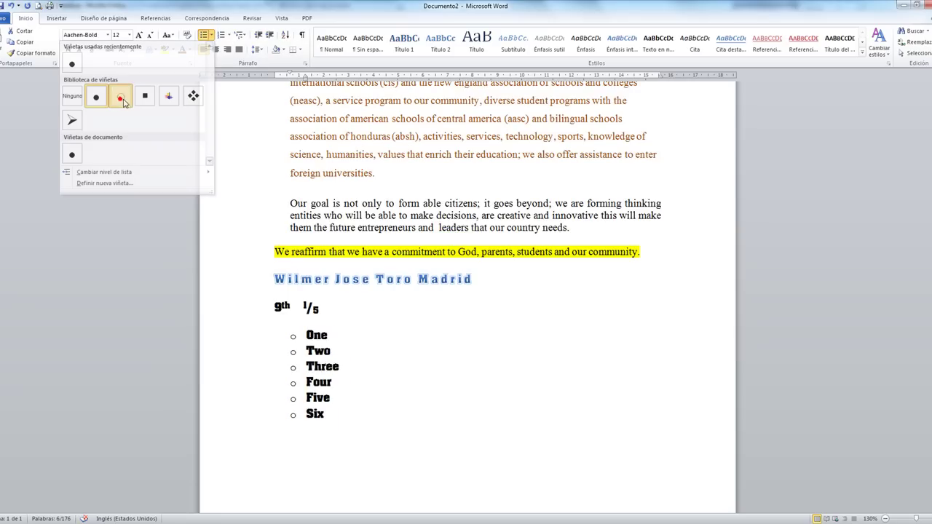
left_click(122, 99)
left_click(211, 35)
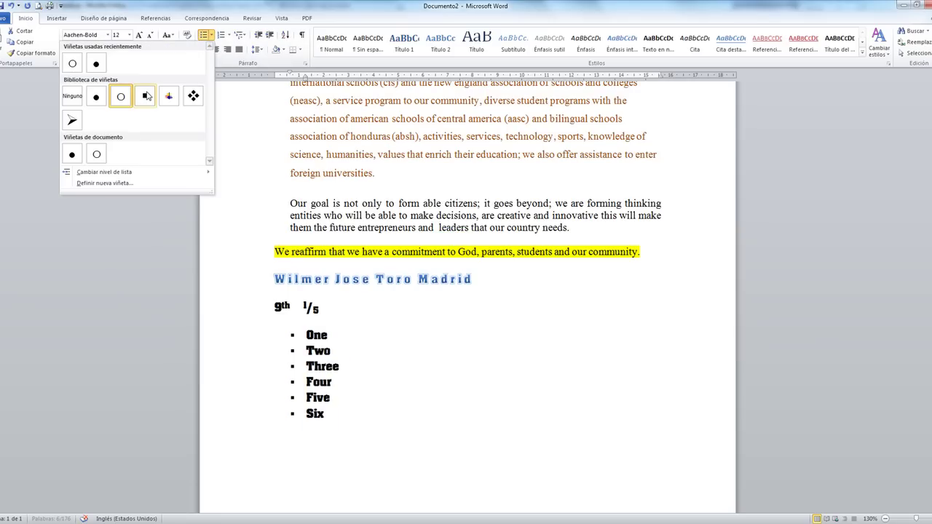
left_click(74, 120)
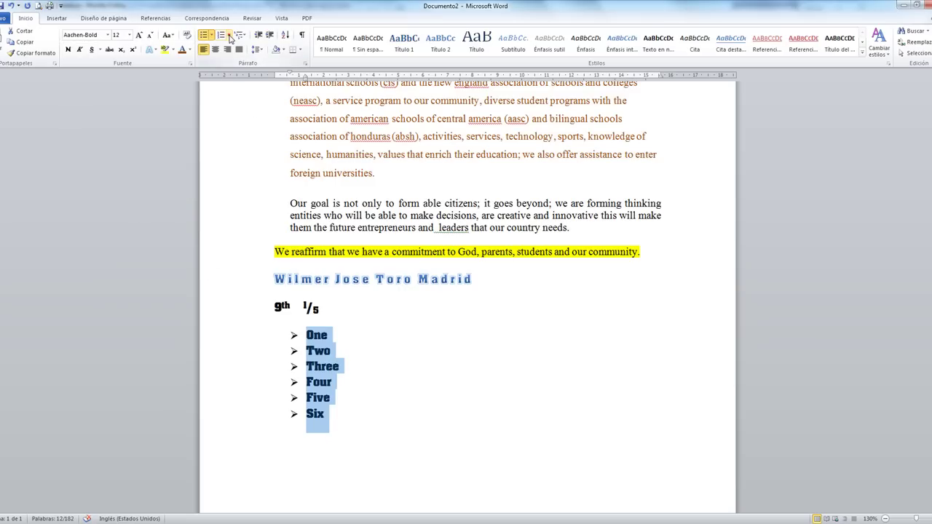
Apply the '1. 2. 3.' numbering format to the list.
left_click(228, 36)
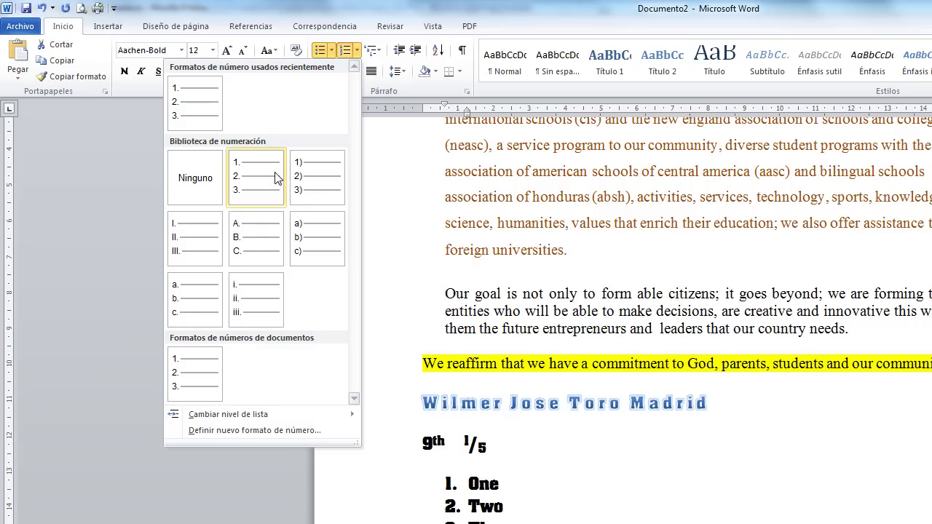
left_click(264, 201)
left_click(598, 512)
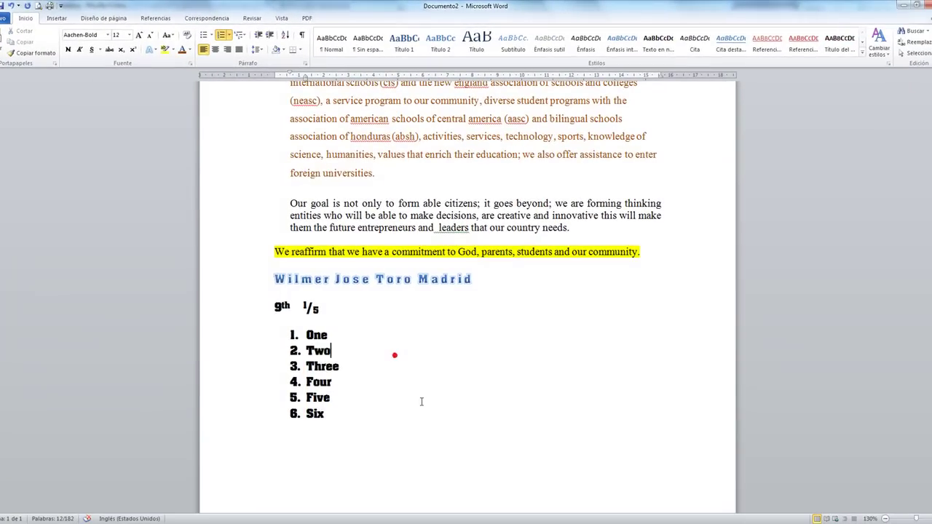
left_click(417, 414)
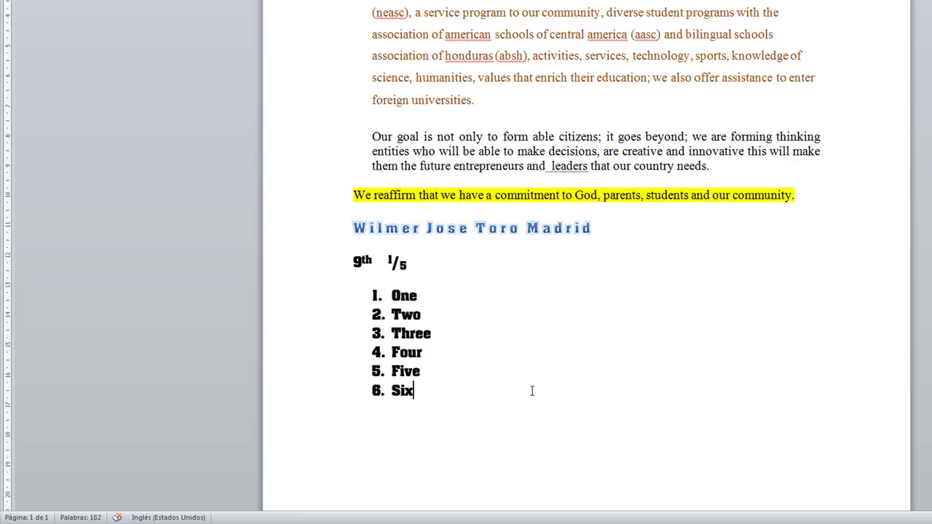
Review the highlighted 'We reaffirm' sentence and the opening motto line.
scroll(403, 264, "up", 3)
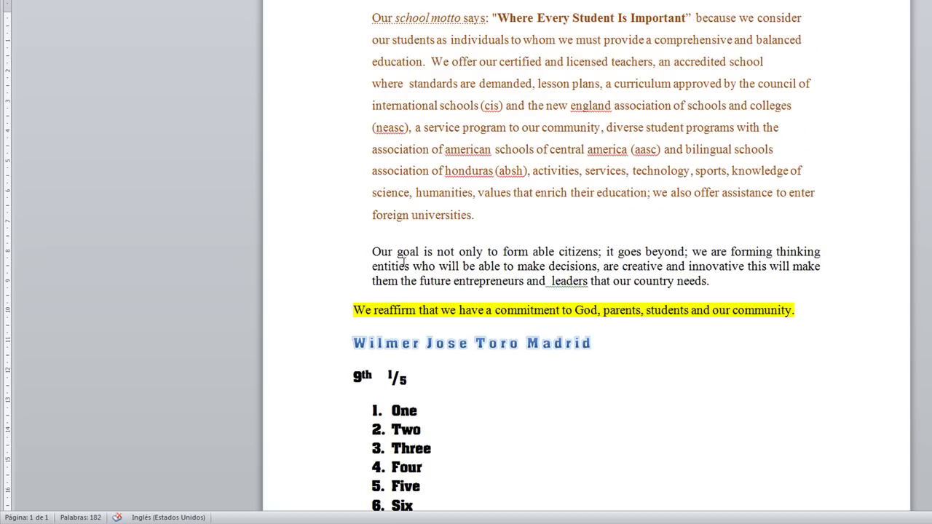
left_click_drag(349, 308, 795, 334)
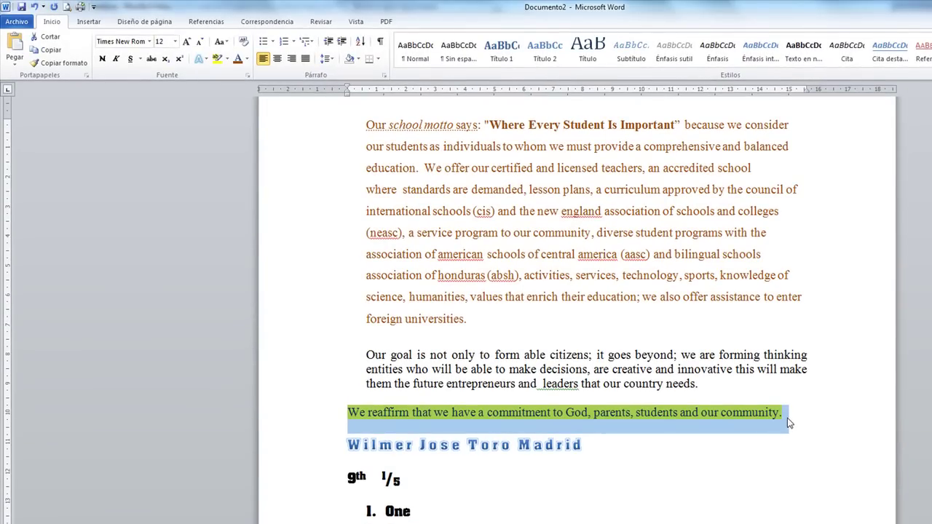
left_click(706, 413)
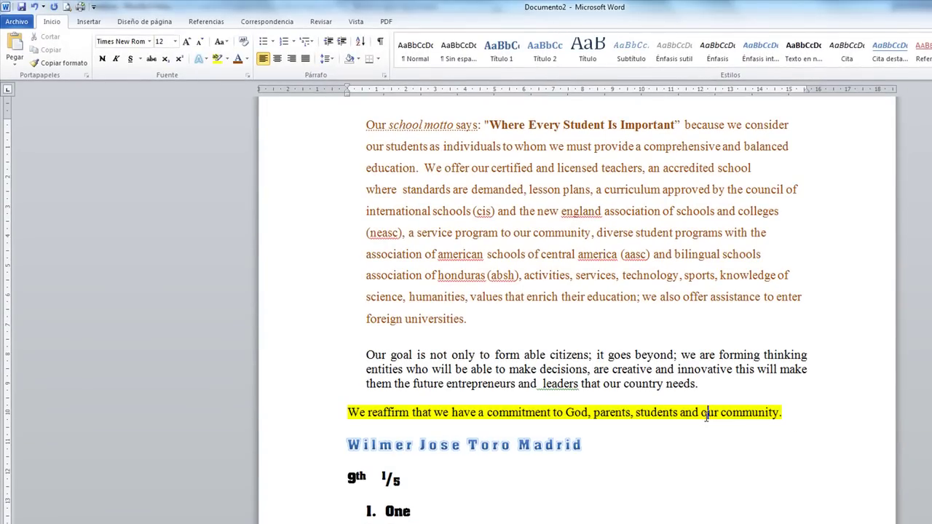
scroll(612, 281, "up", 2)
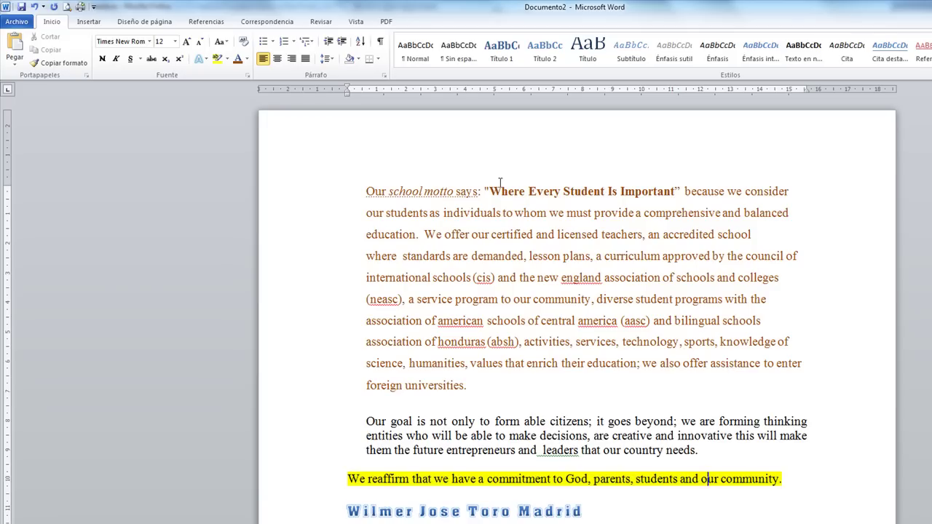
left_click_drag(366, 192, 656, 187)
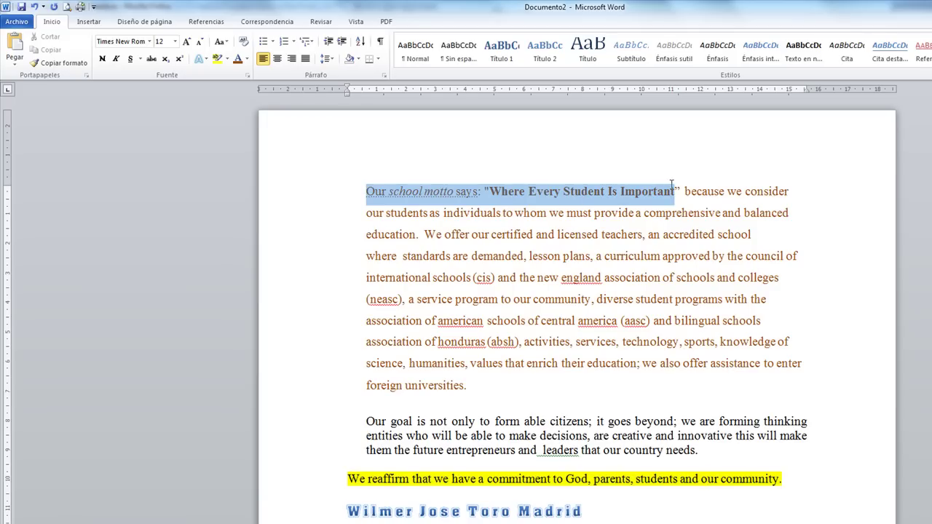
left_click(391, 192)
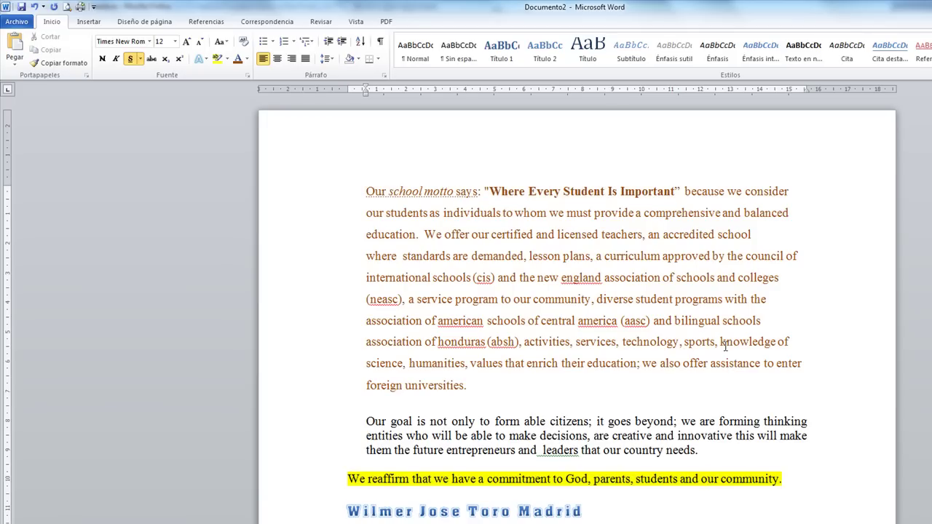
Underline 'association' after 'england' in the motto paragraph.
double_click(578, 277)
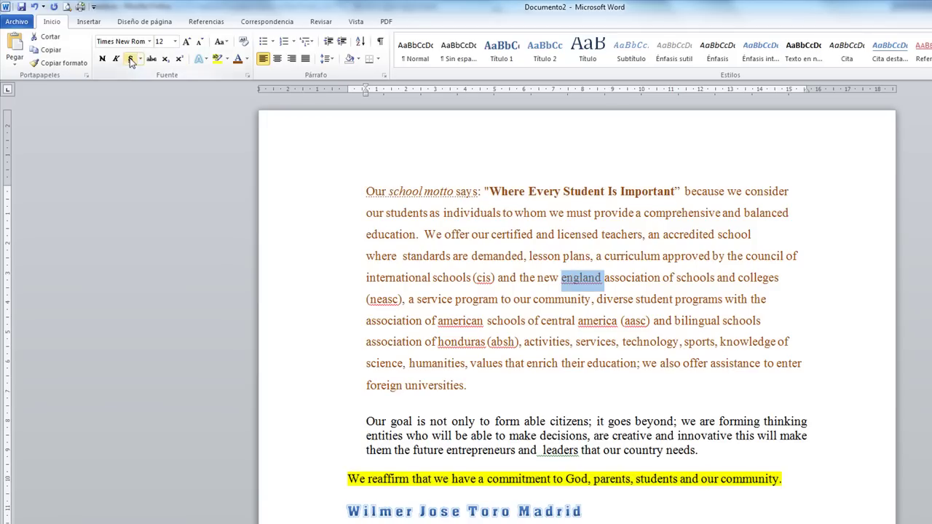
double_click(648, 277)
left_click(131, 60)
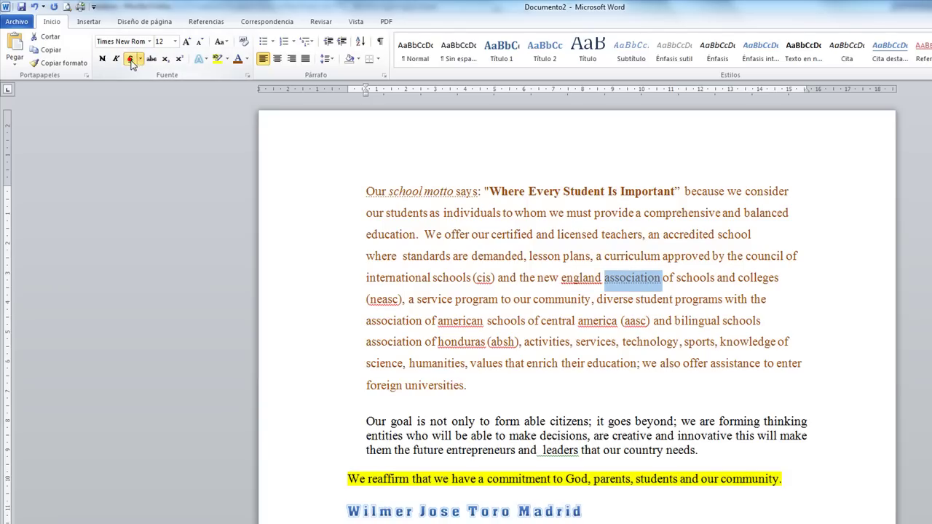
scroll(864, 398, "down", 4)
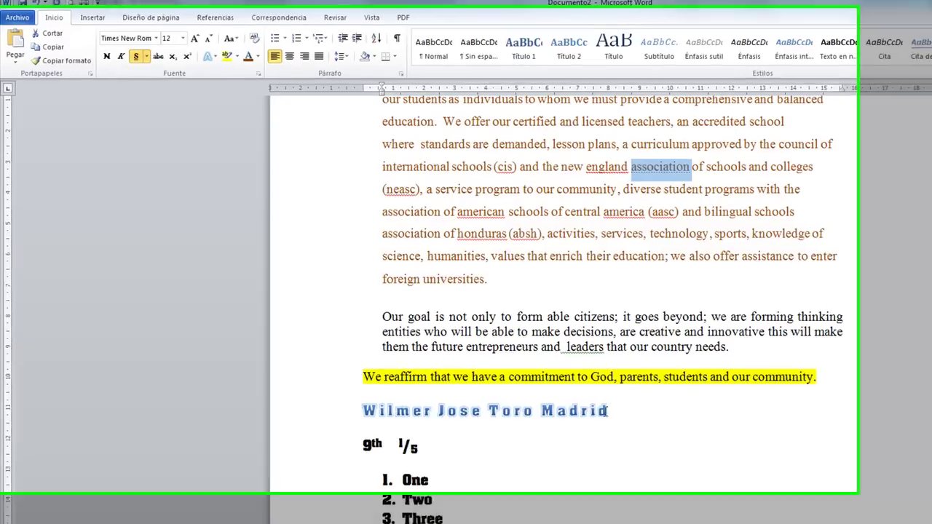
left_click(586, 399)
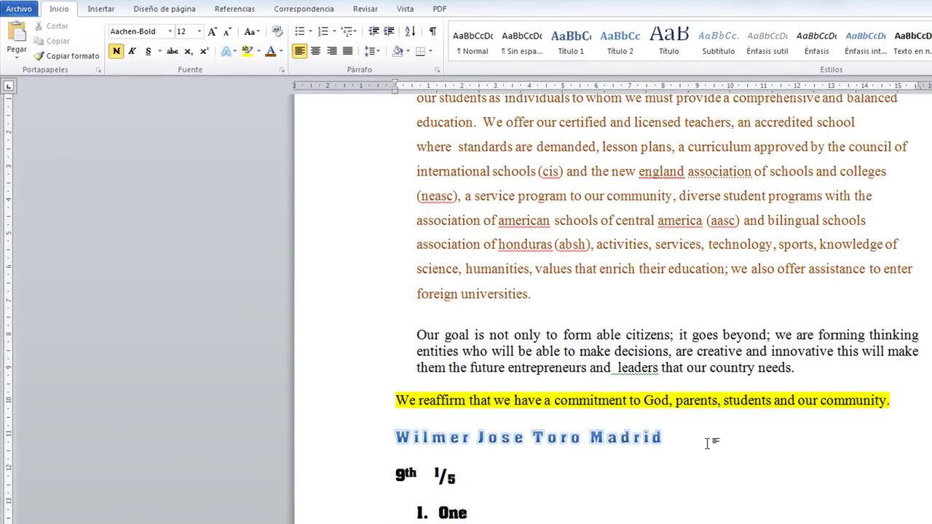